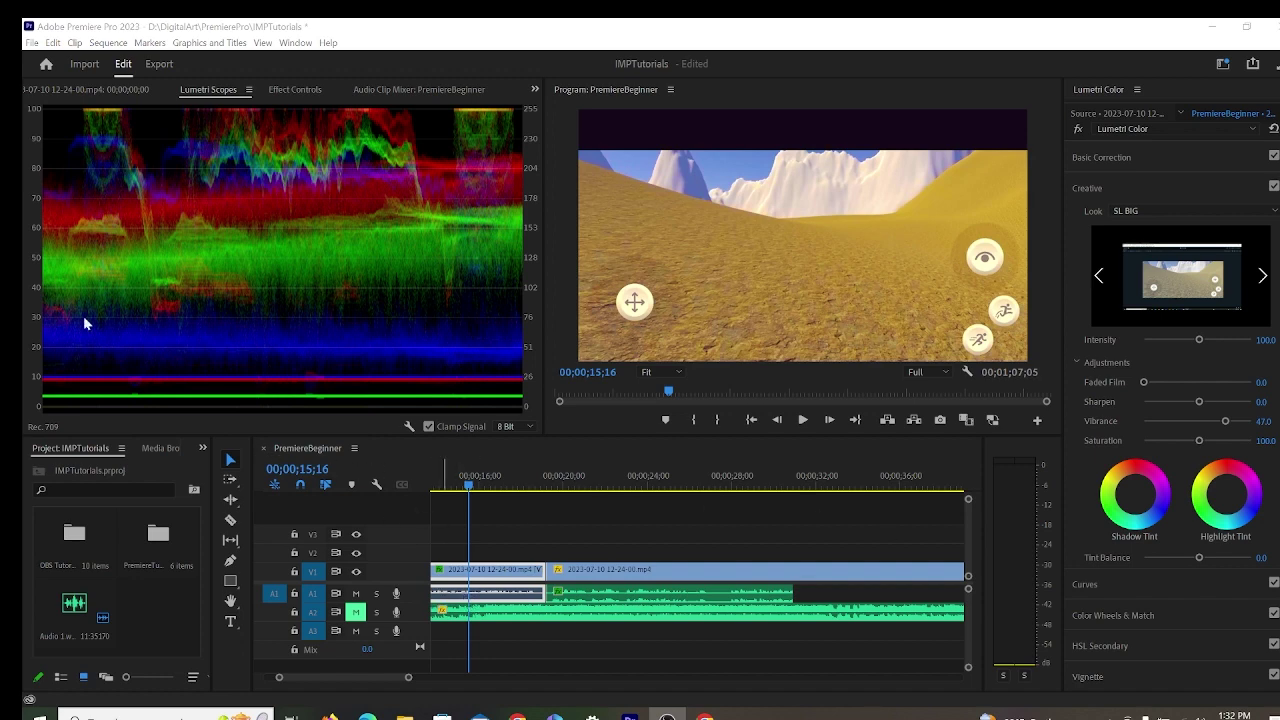
# - Show the Audio Clip Mixer, unmute Audio 2 and select the music clip on that track
pyautogui.click(296, 87)
pyautogui.click(535, 89)
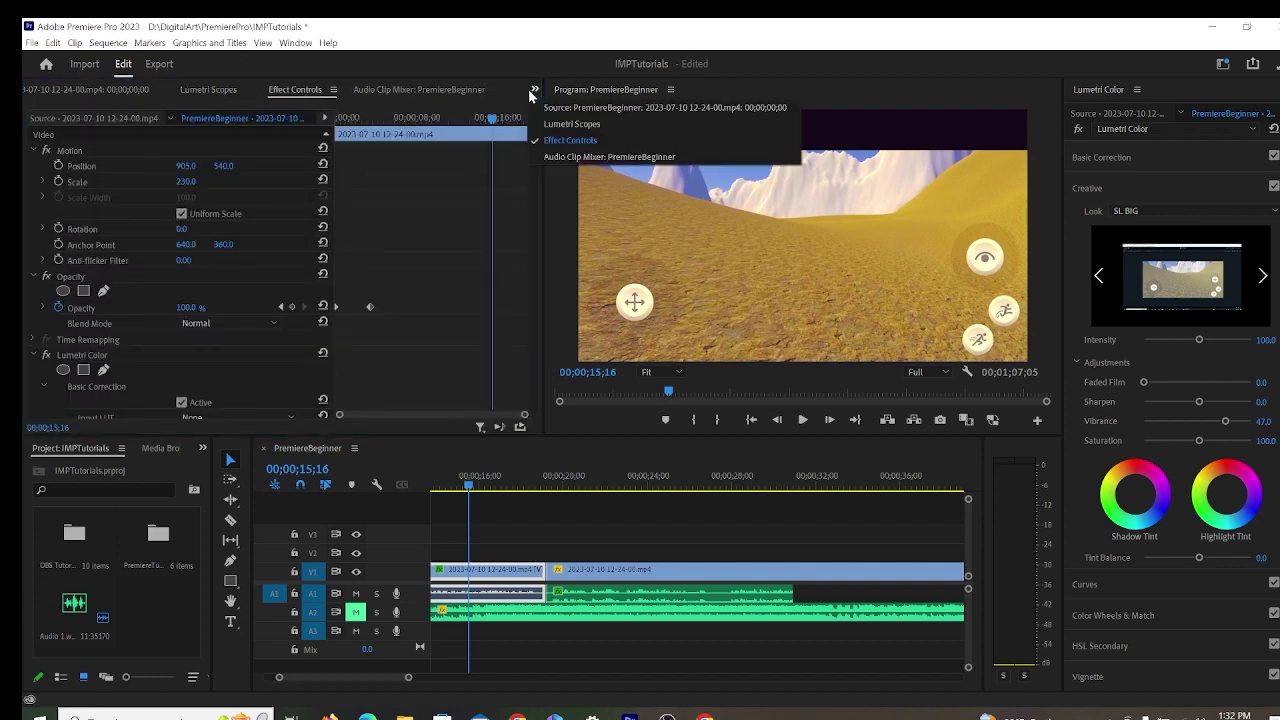
pyautogui.click(556, 157)
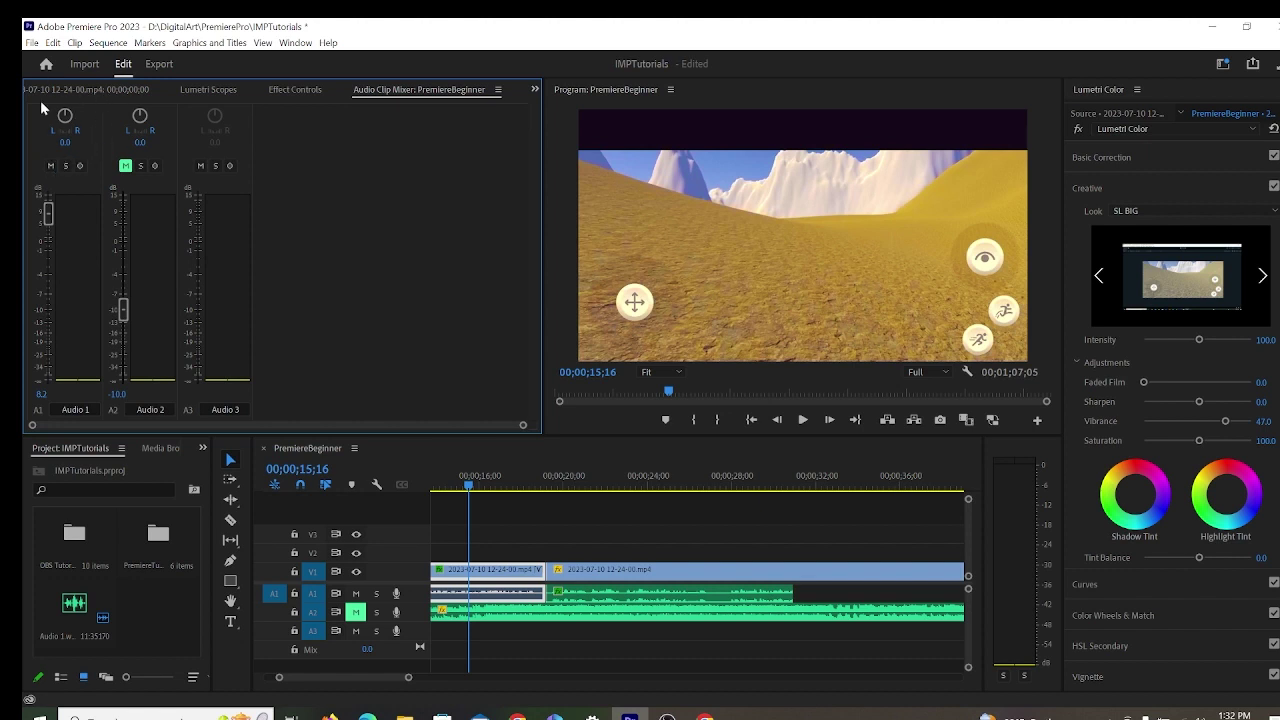
pyautogui.click(125, 165)
pyautogui.click(492, 614)
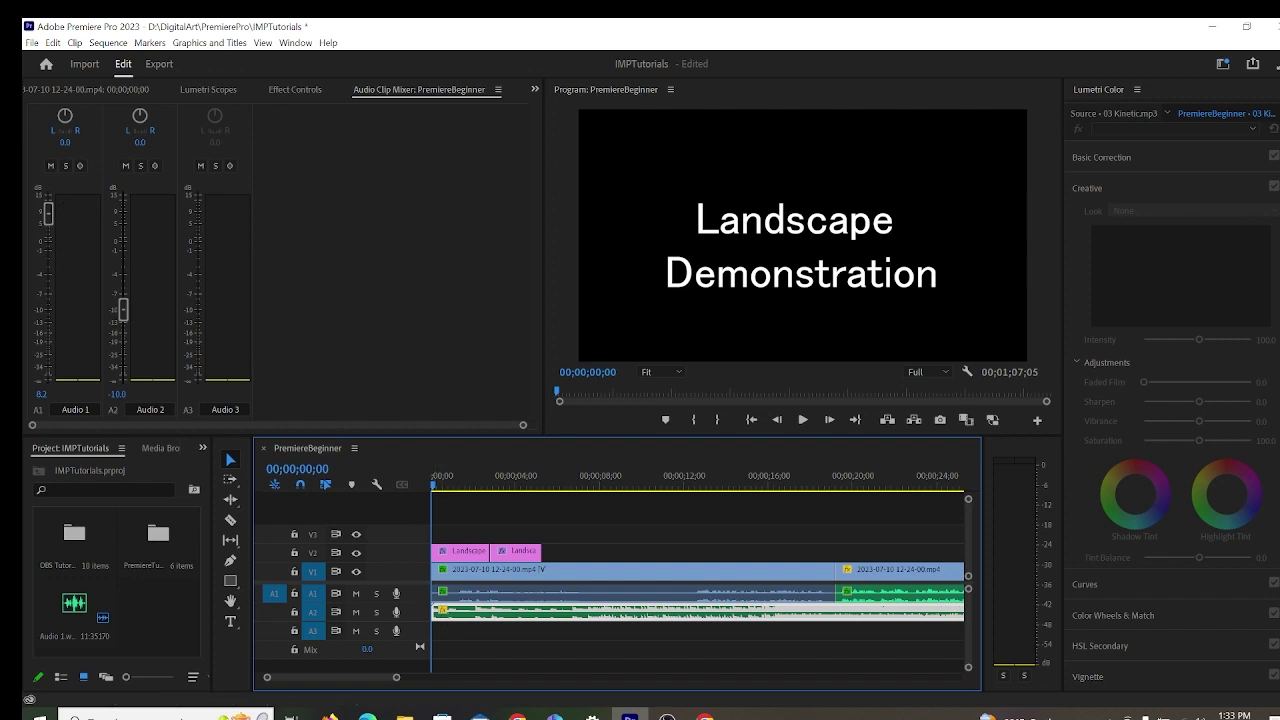
# - Enable keyframe writing for Audio 2 and set its pan to -19.3 at the start of the sequence
pyautogui.click(156, 165)
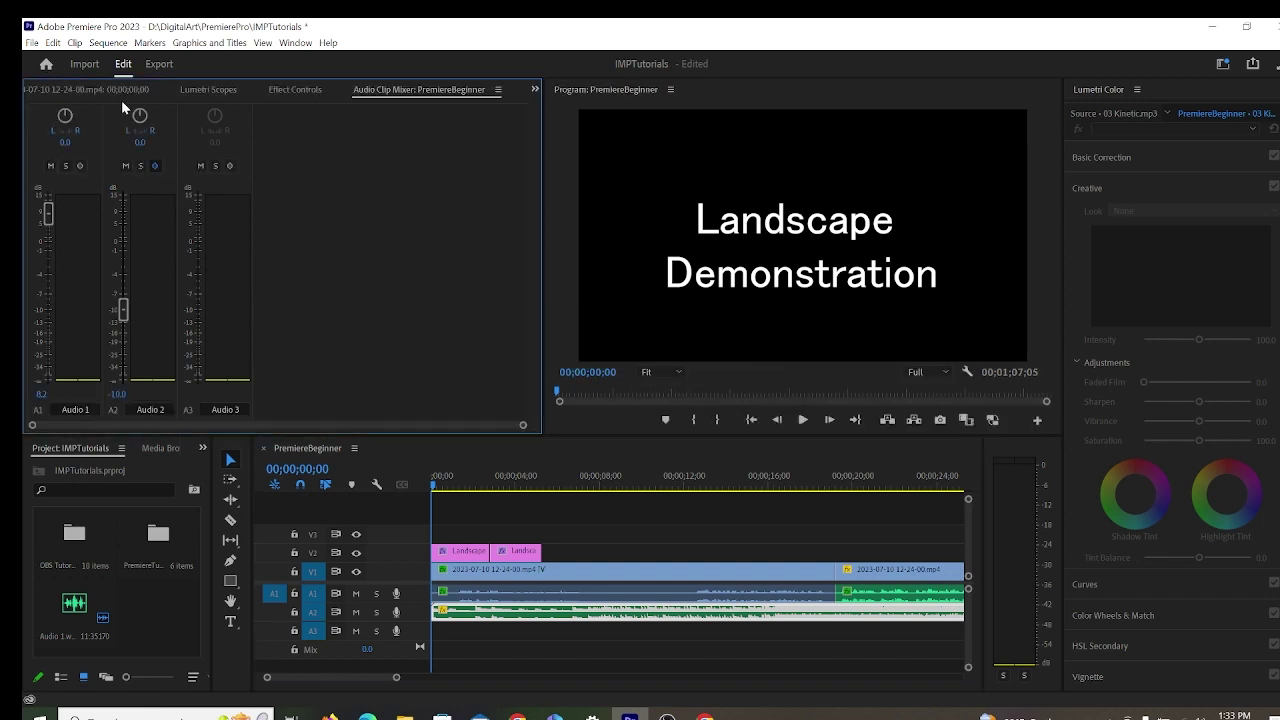
pyautogui.moveTo(139, 114)
pyautogui.mouseDown()
pyautogui.moveTo(121, 140)
pyautogui.moveTo(127, 119)
pyautogui.mouseUp()
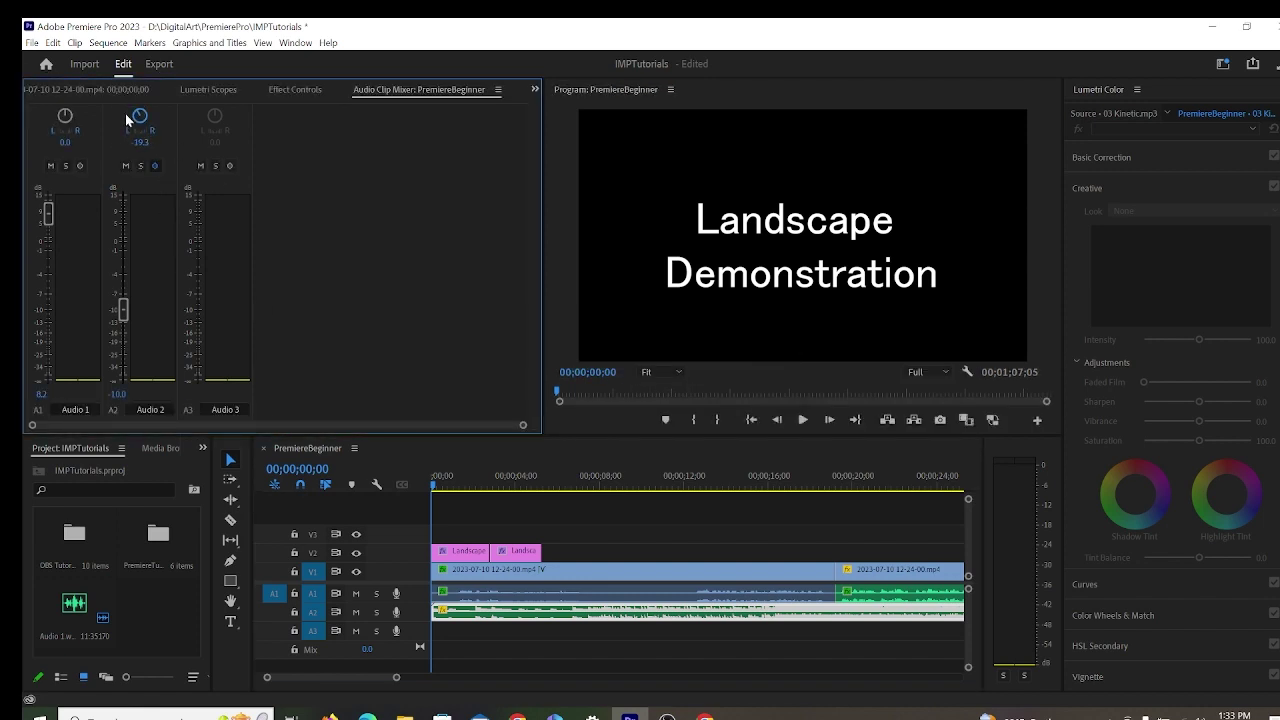
pyautogui.click(156, 166)
pyautogui.click(156, 166)
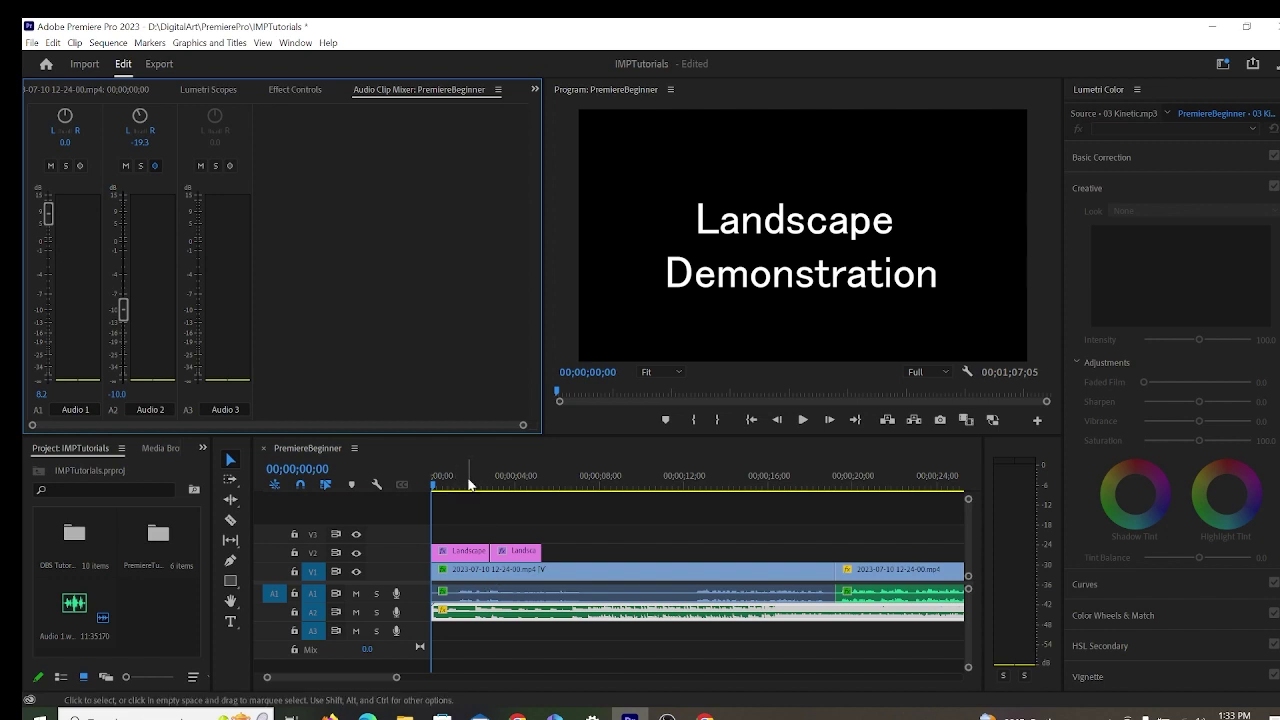
# - Set the Audio 2 pan to 2.0 at 00;00;01;21 and play the sequence from the start
pyautogui.moveTo(460, 483); pyautogui.dragTo(468, 484)
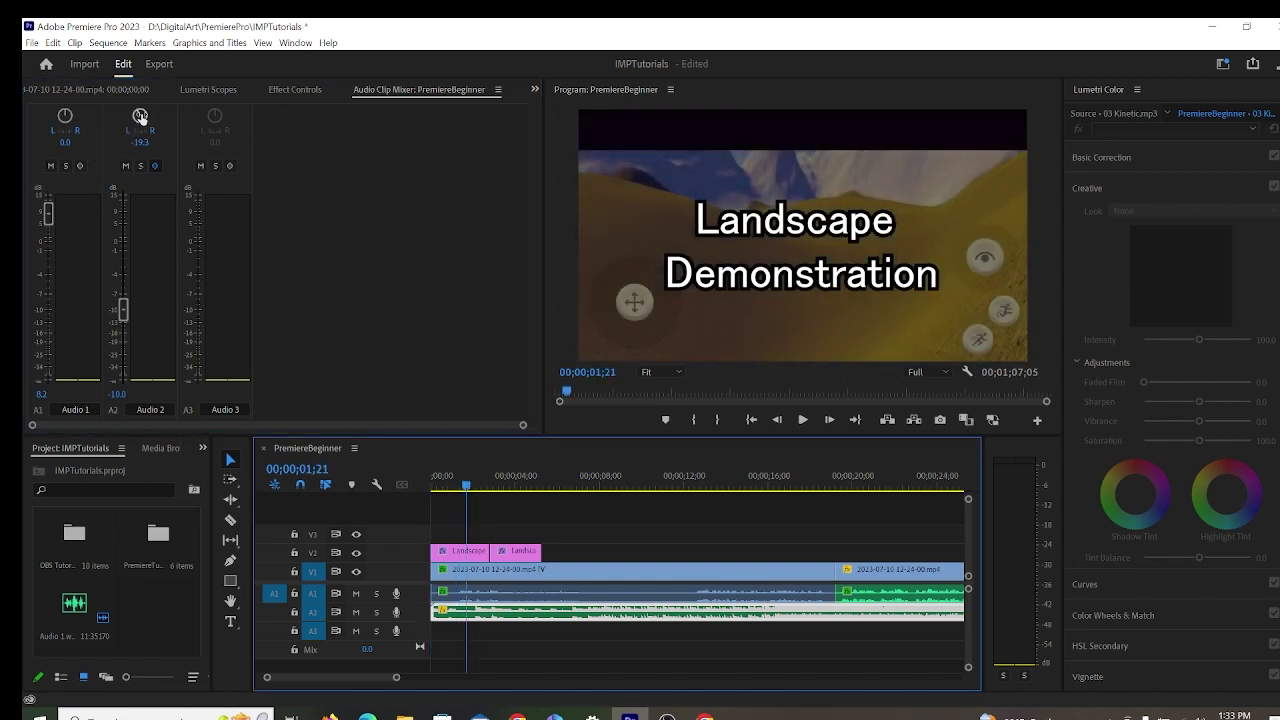
pyautogui.moveTo(140, 116); pyautogui.dragTo(156, 113)
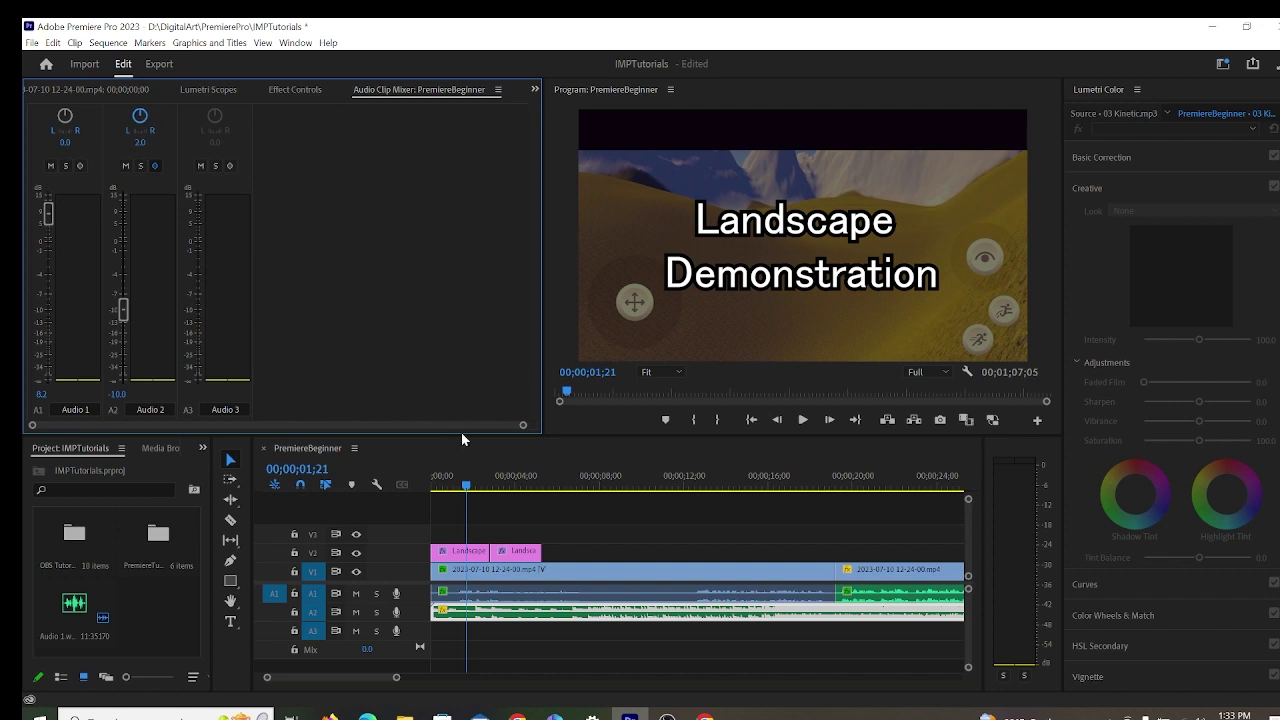
pyautogui.moveTo(437, 484); pyautogui.dragTo(425, 486)
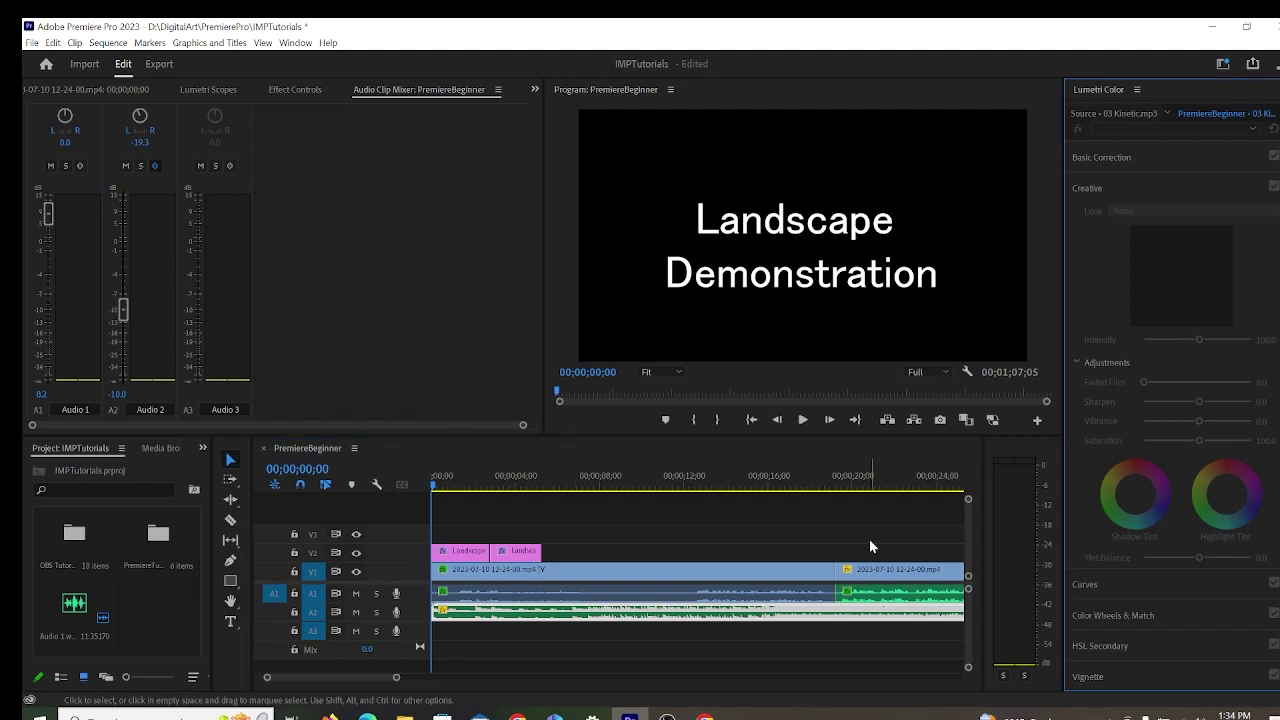
pyautogui.press('space')
# - Switch to the Captions and Graphics workspace and show the transcript view
pyautogui.click(295, 42)
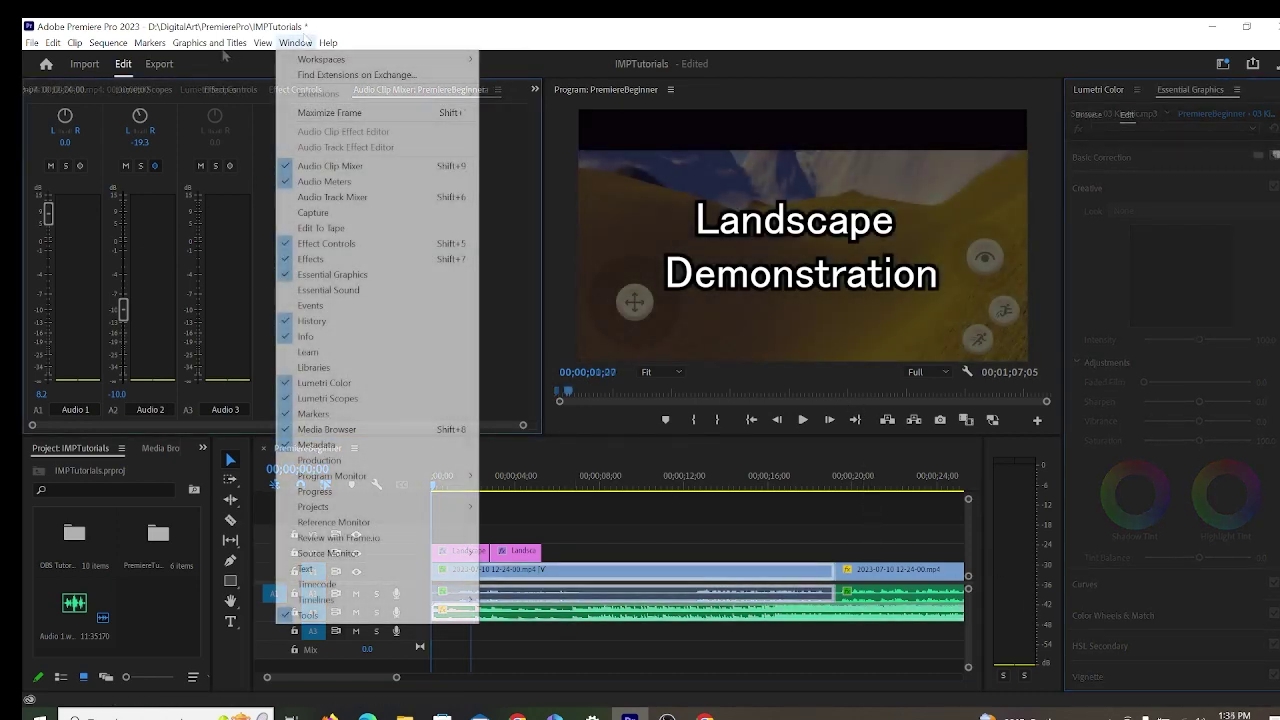
pyautogui.moveTo(312, 62)
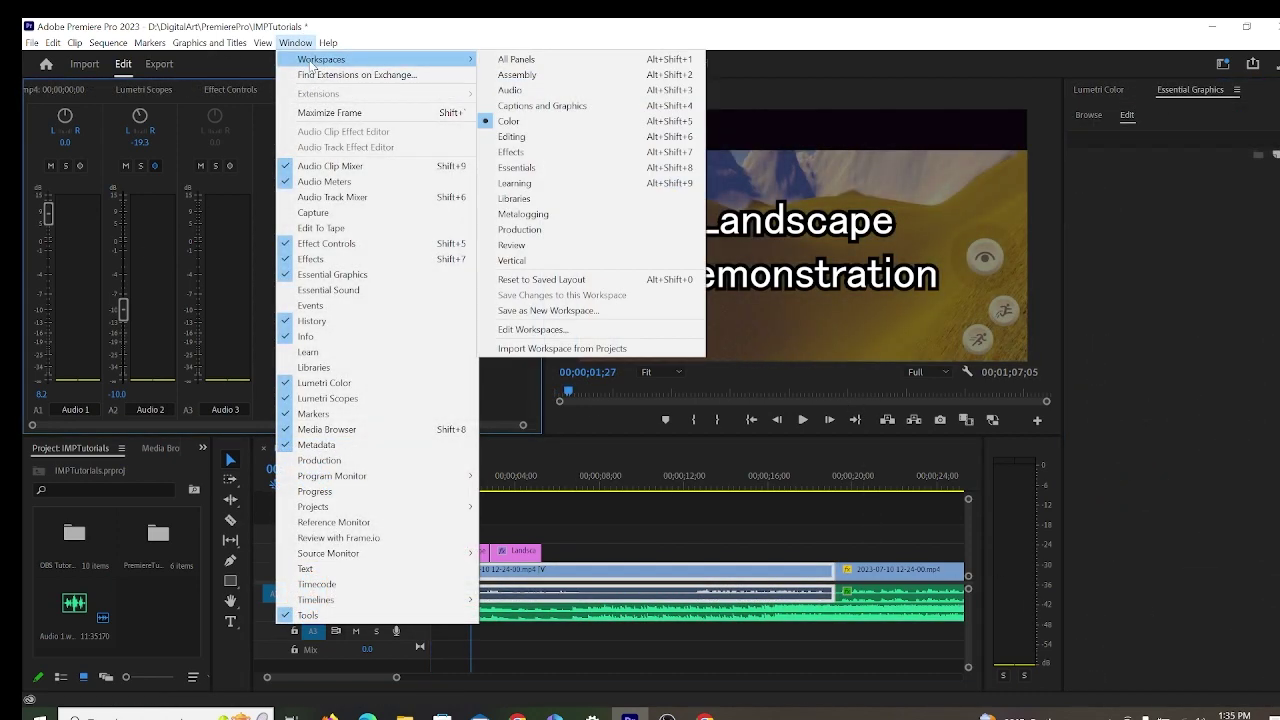
pyautogui.click(585, 105)
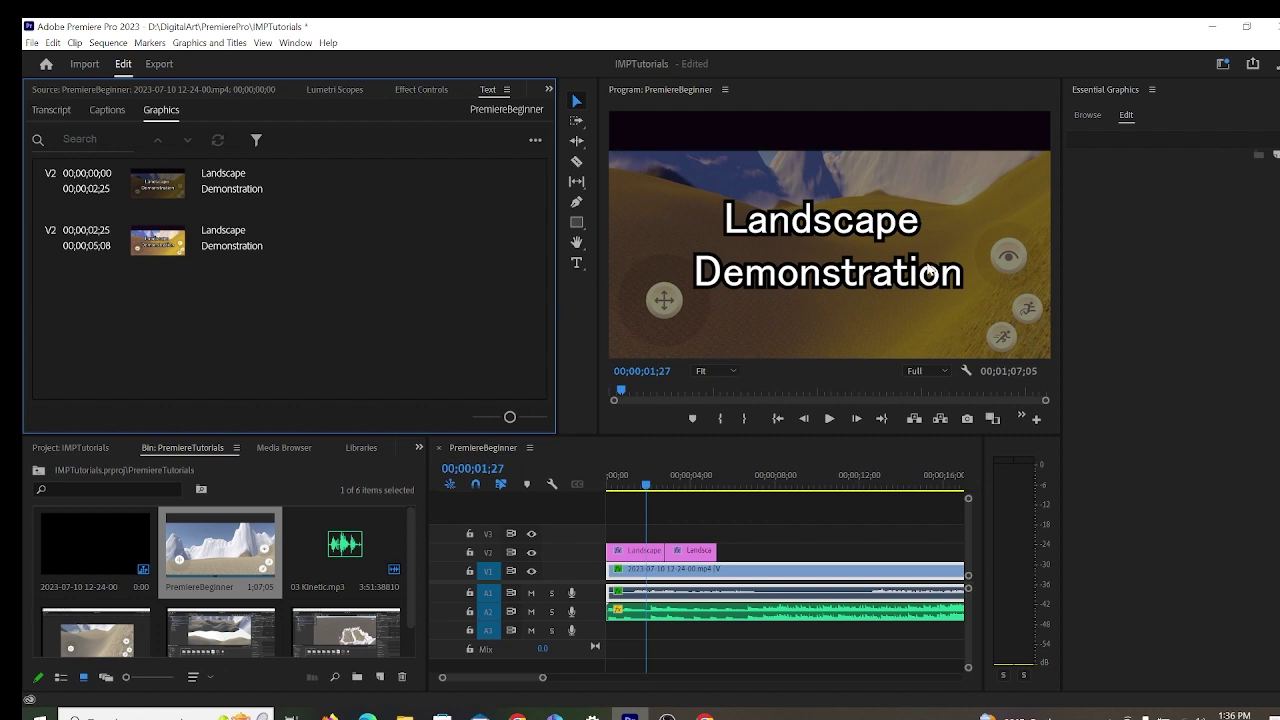
pyautogui.click(51, 110)
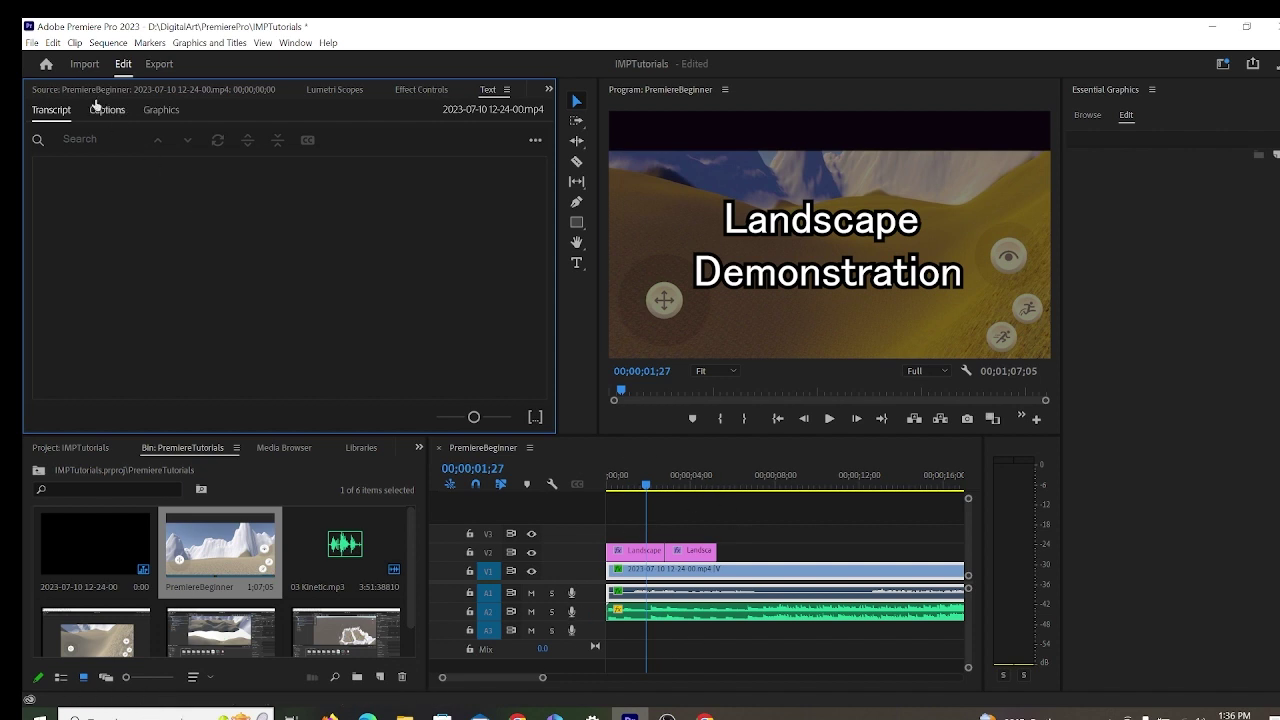
# - Select the video clips with their voice audio and transcribe the PremiereBeginner sequence without separating speakers
pyautogui.click(704, 590)
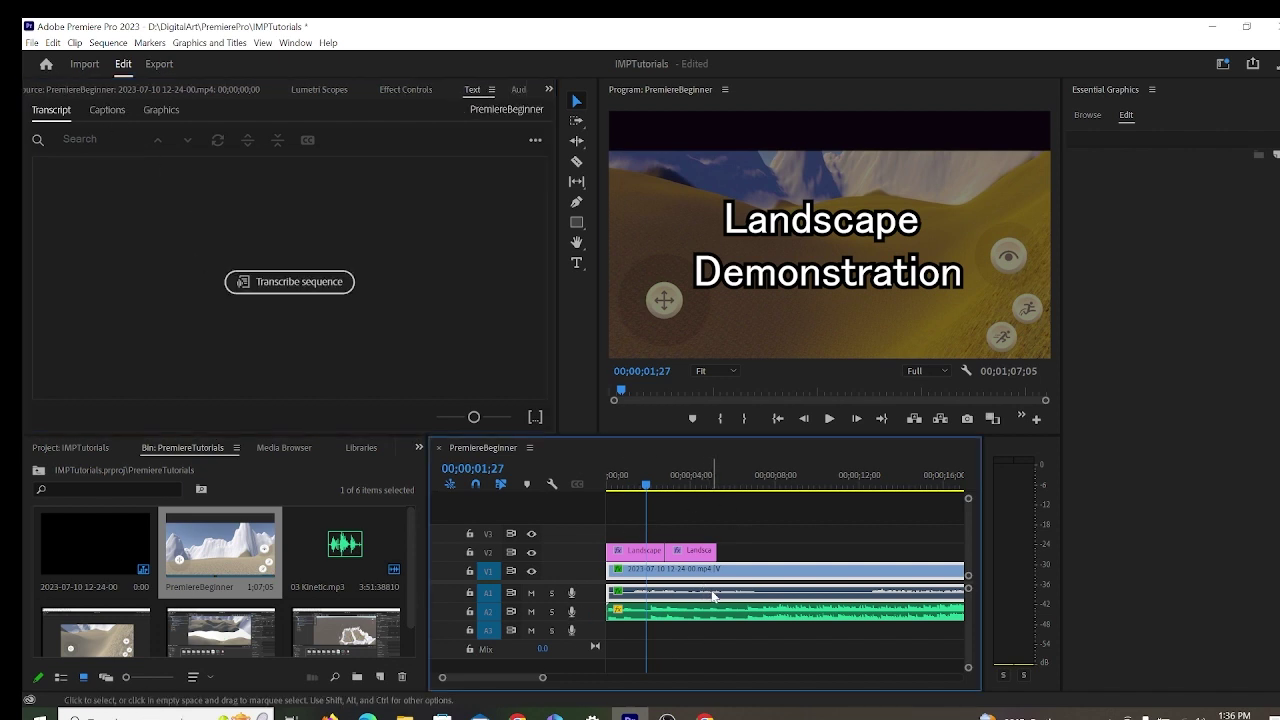
pyautogui.moveTo(523, 681)
pyautogui.mouseDown()
pyautogui.moveTo(571, 683)
pyautogui.moveTo(528, 680)
pyautogui.mouseUp()
pyautogui.moveTo(663, 540); pyautogui.dragTo(800, 586)
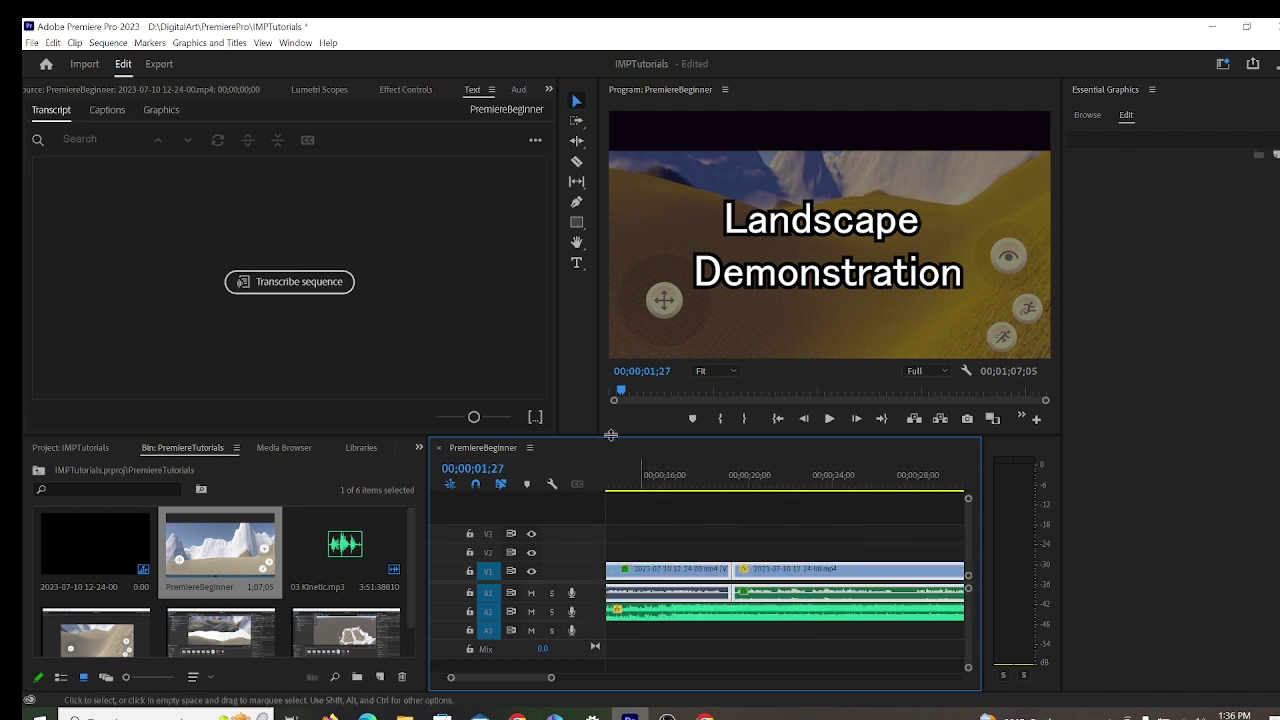
pyautogui.click(321, 288)
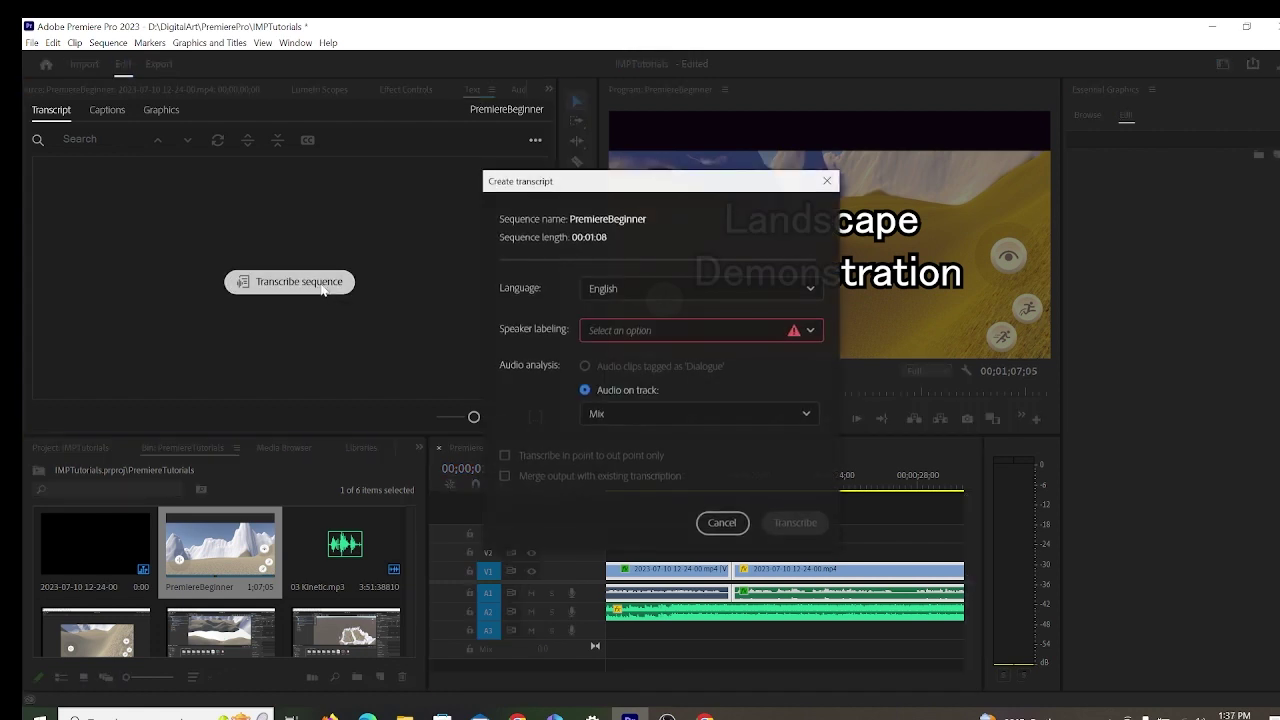
pyautogui.click(694, 335)
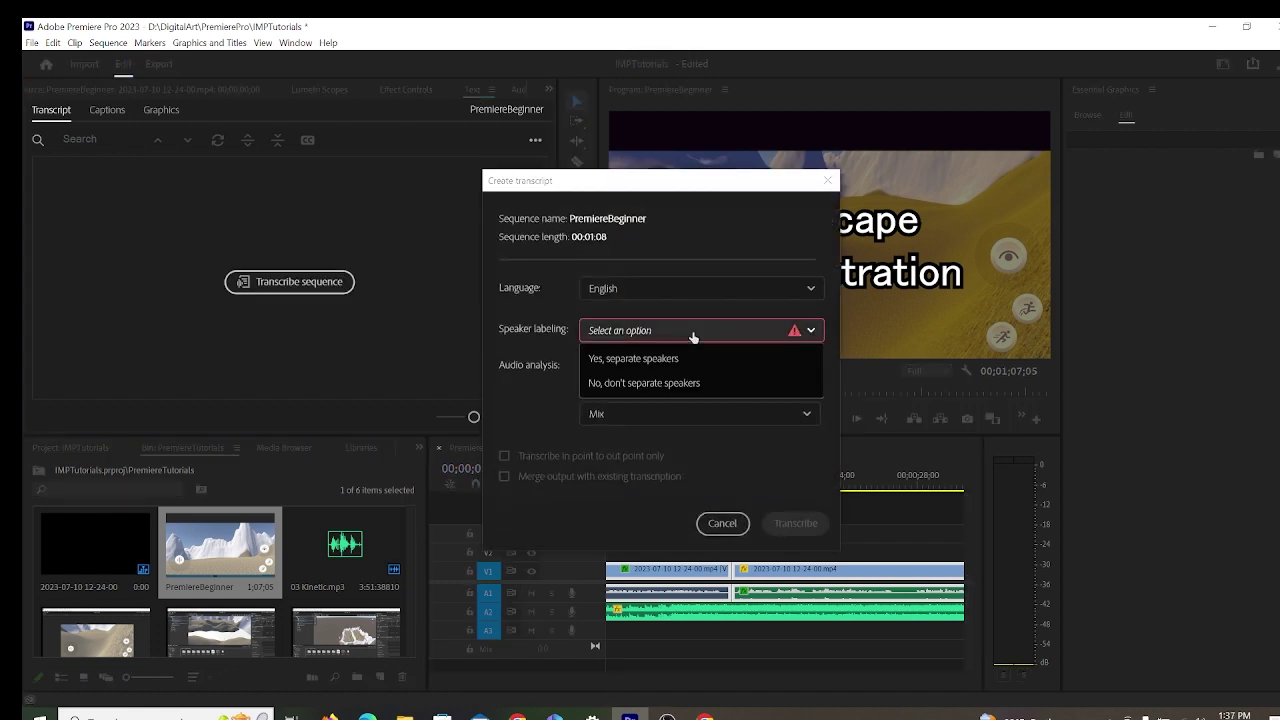
pyautogui.click(674, 383)
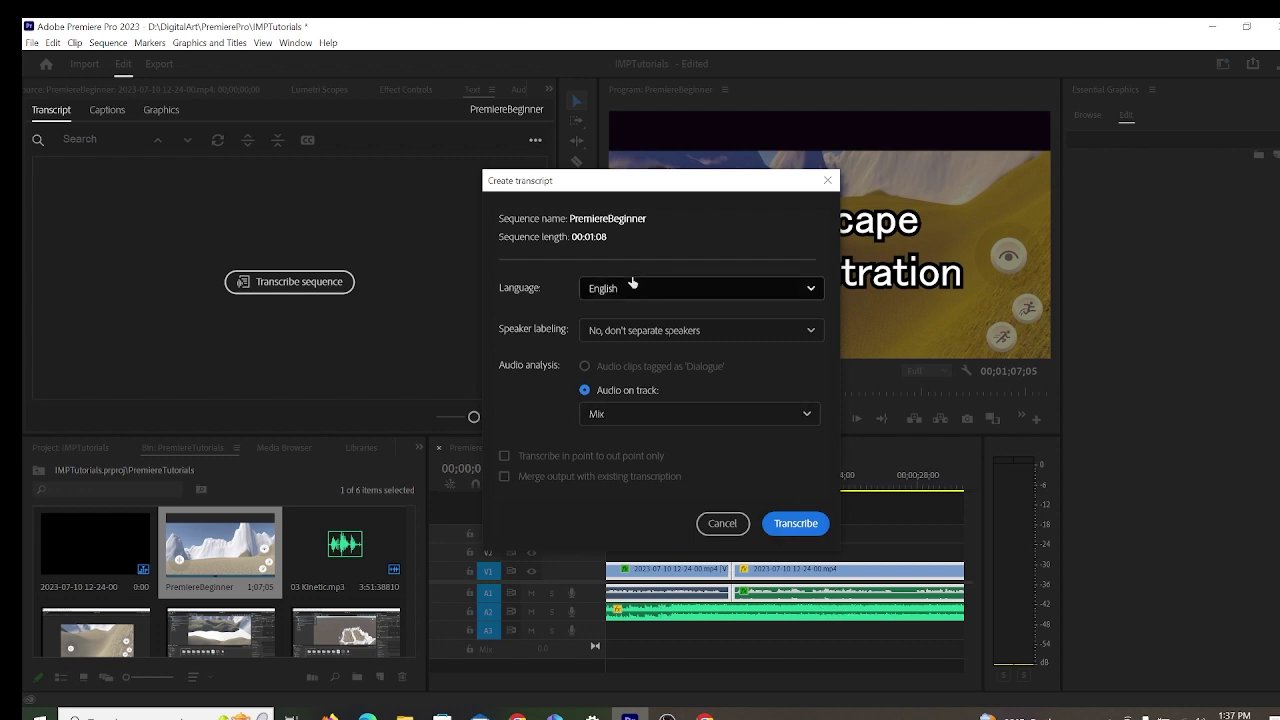
pyautogui.click(796, 523)
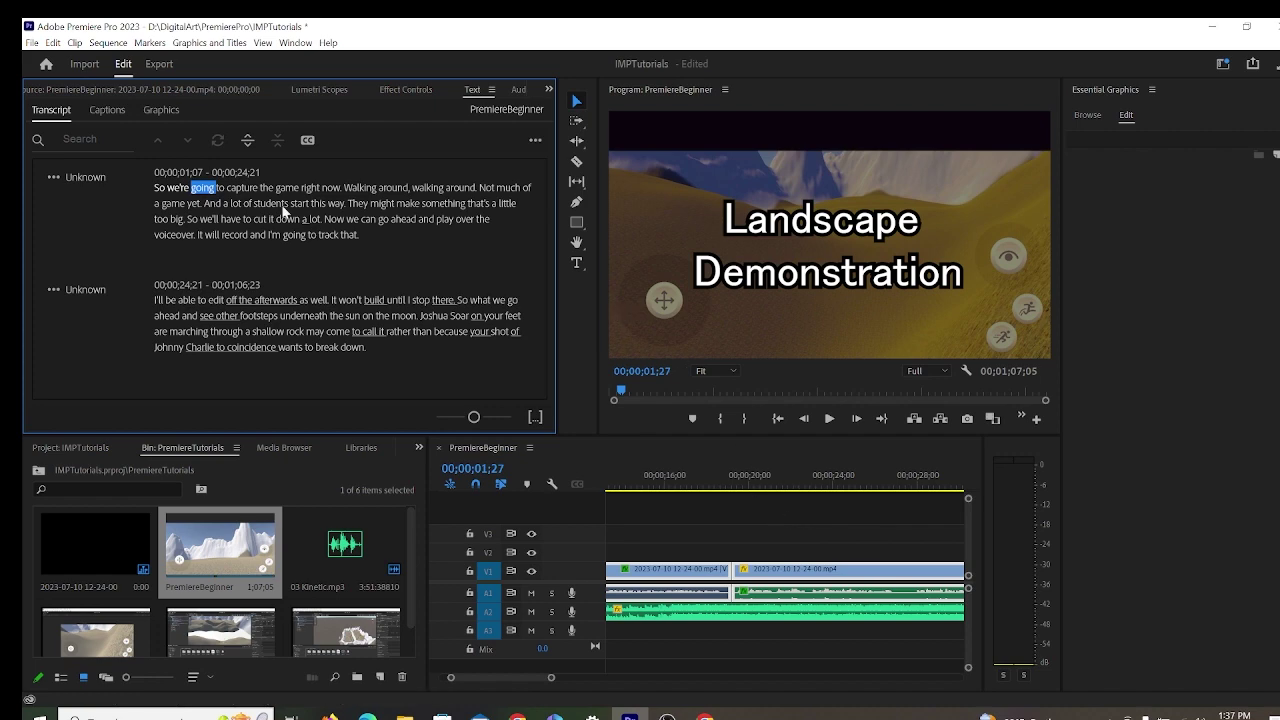
# - Inspect the transcript by jumping to individual words and selecting the first segment's text in edit mode
pyautogui.click(296, 191)
pyautogui.click(316, 207)
pyautogui.doubleClick(333, 203)
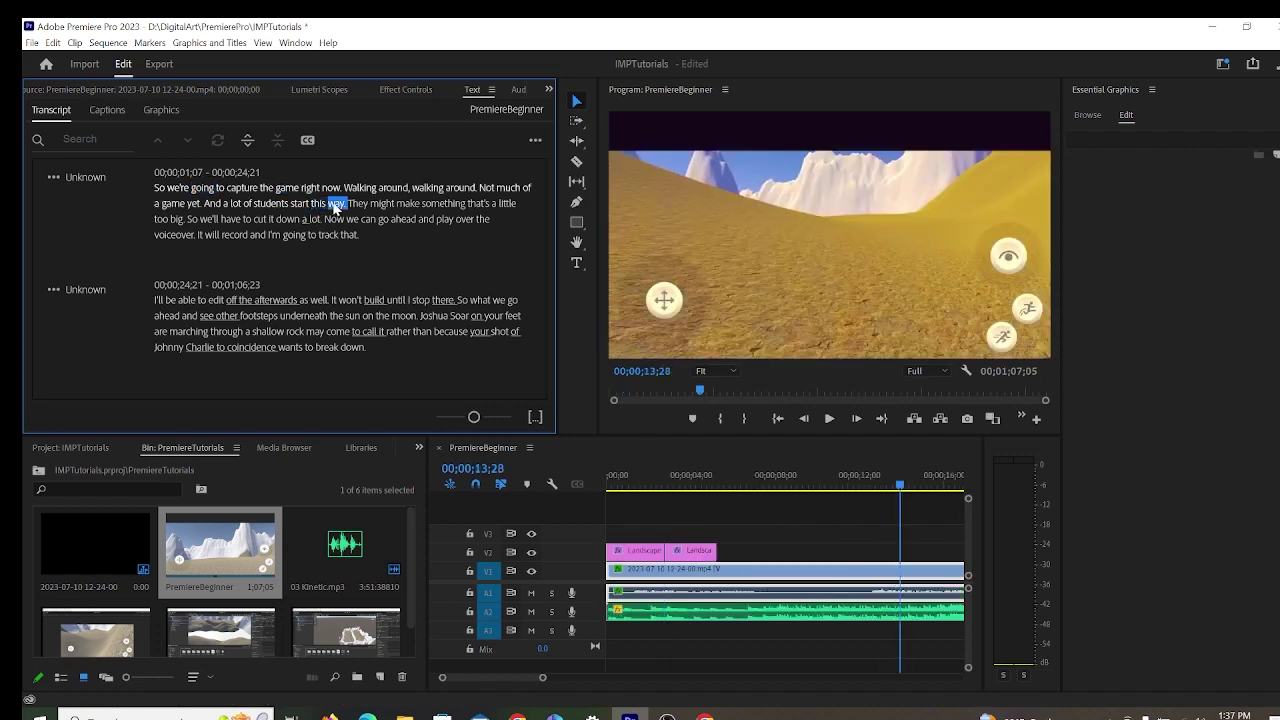
pyautogui.doubleClick(356, 200)
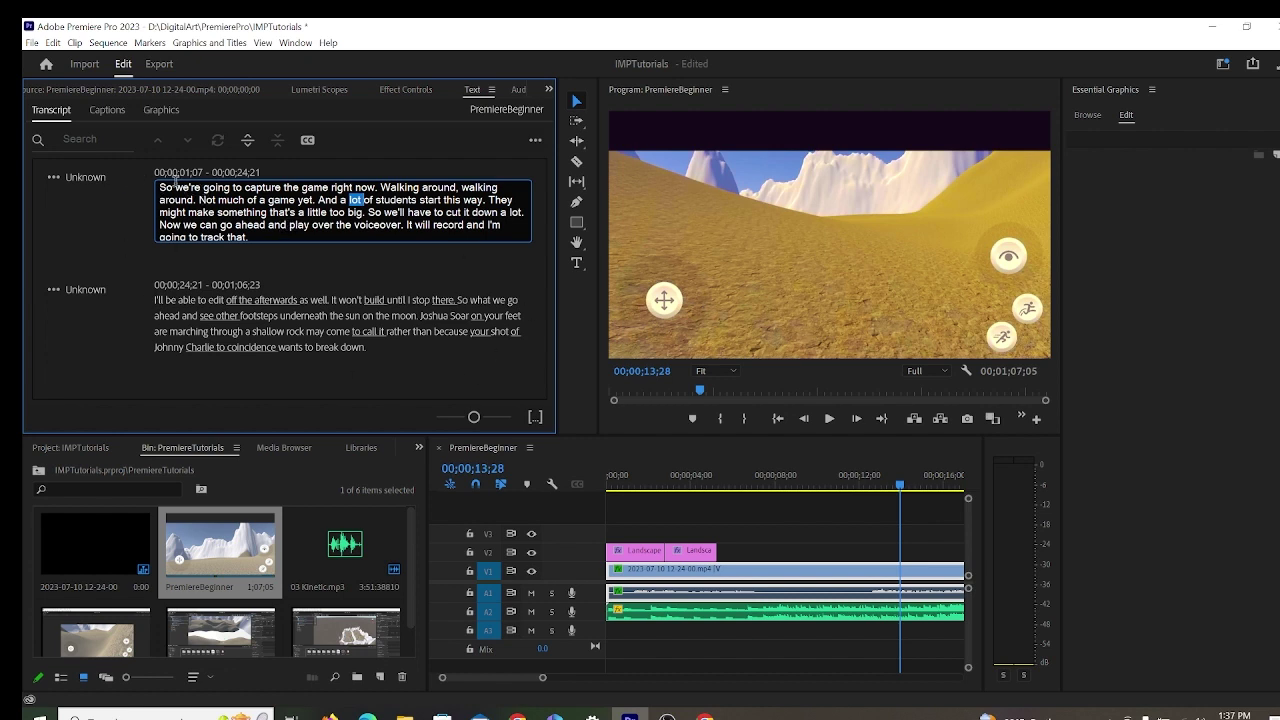
pyautogui.moveTo(172, 187); pyautogui.dragTo(369, 274)
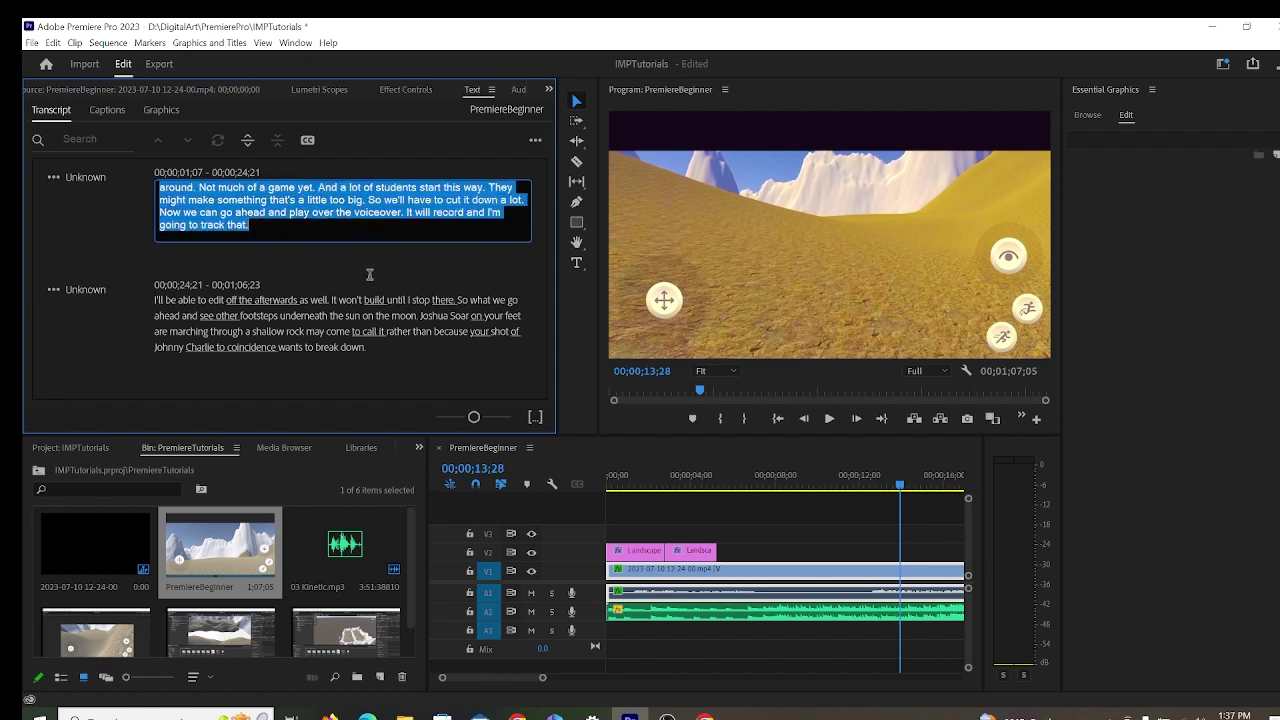
pyautogui.click(350, 368)
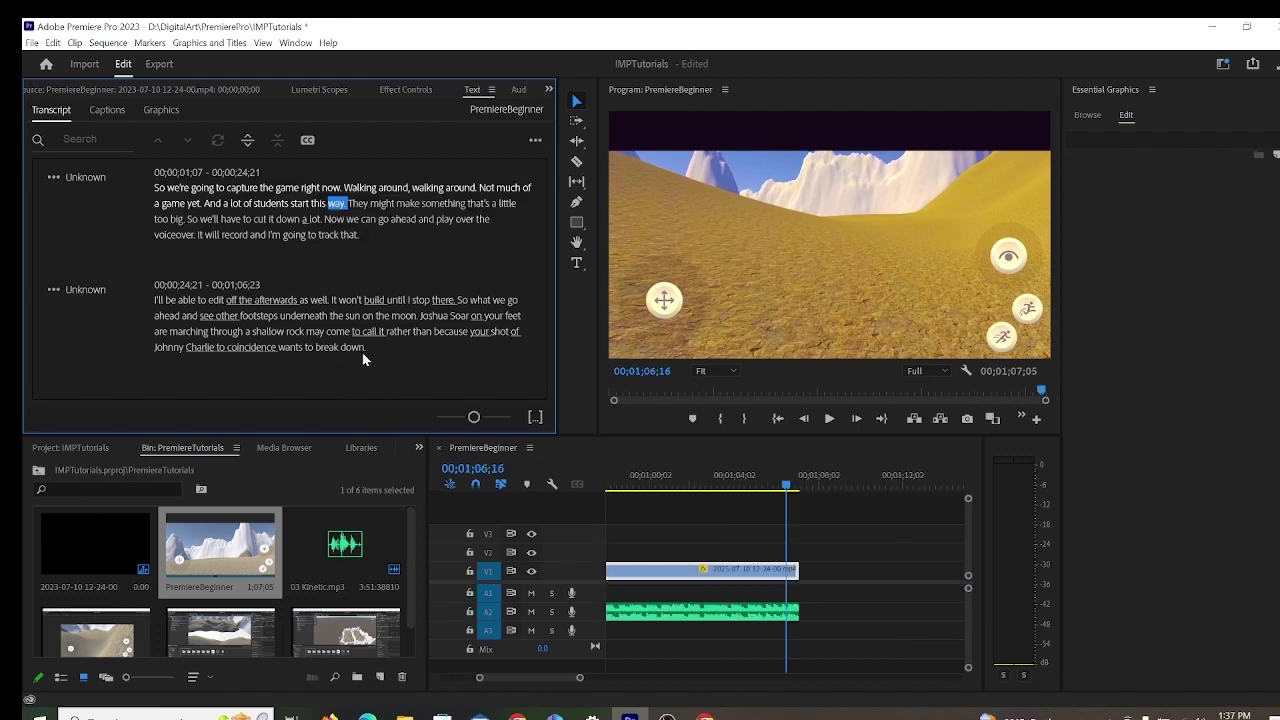
pyautogui.click(362, 350)
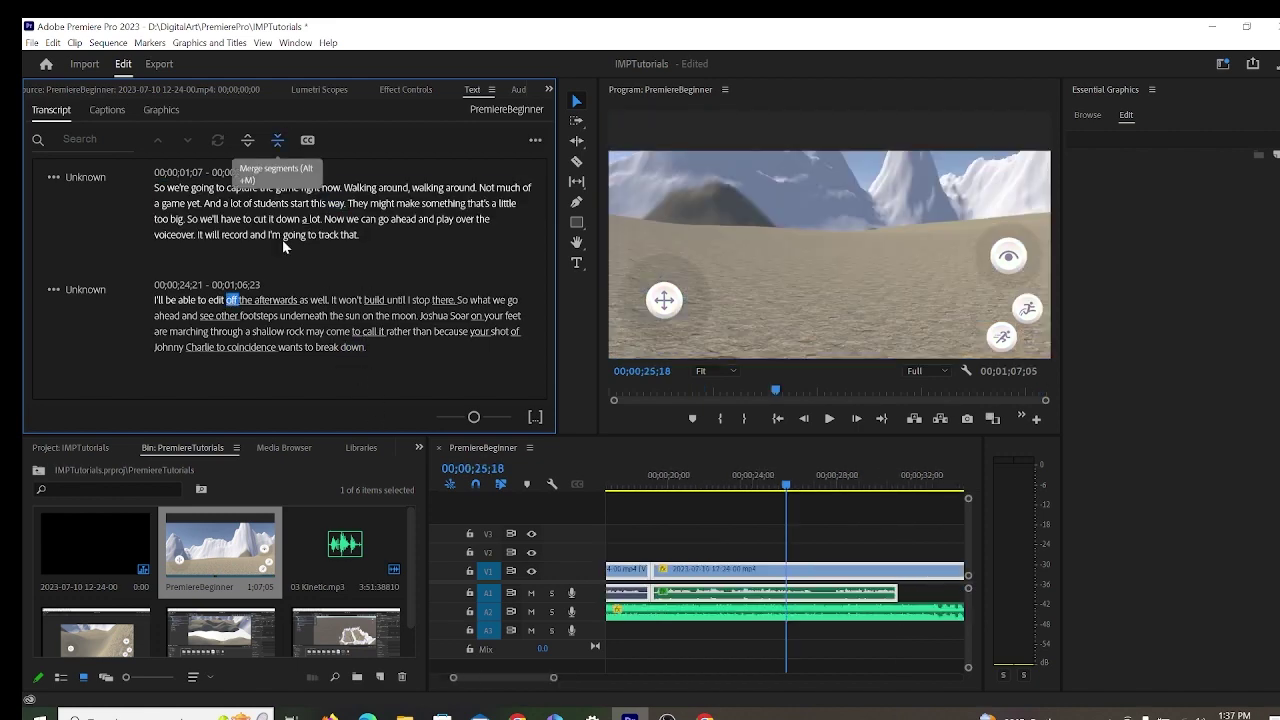
# - Create captions from the transcription with the Subtitle default preset and Single lines
pyautogui.click(107, 111)
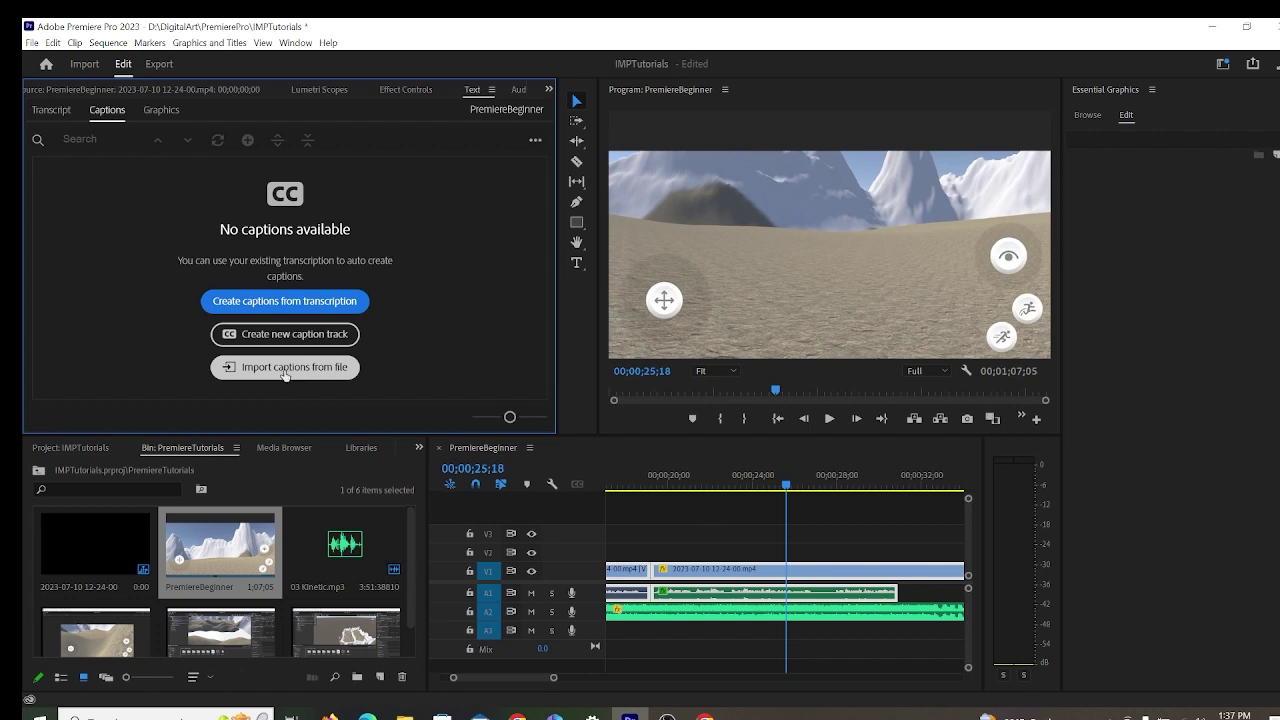
pyautogui.click(311, 304)
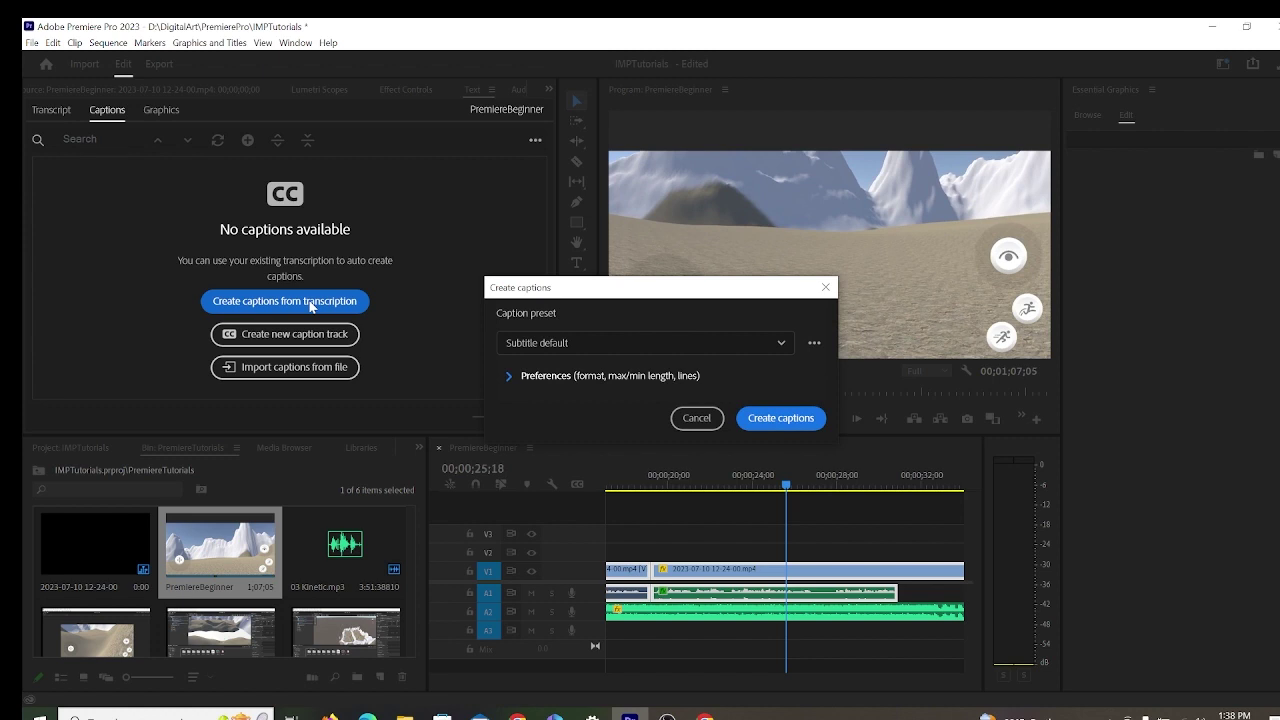
pyautogui.click(605, 345)
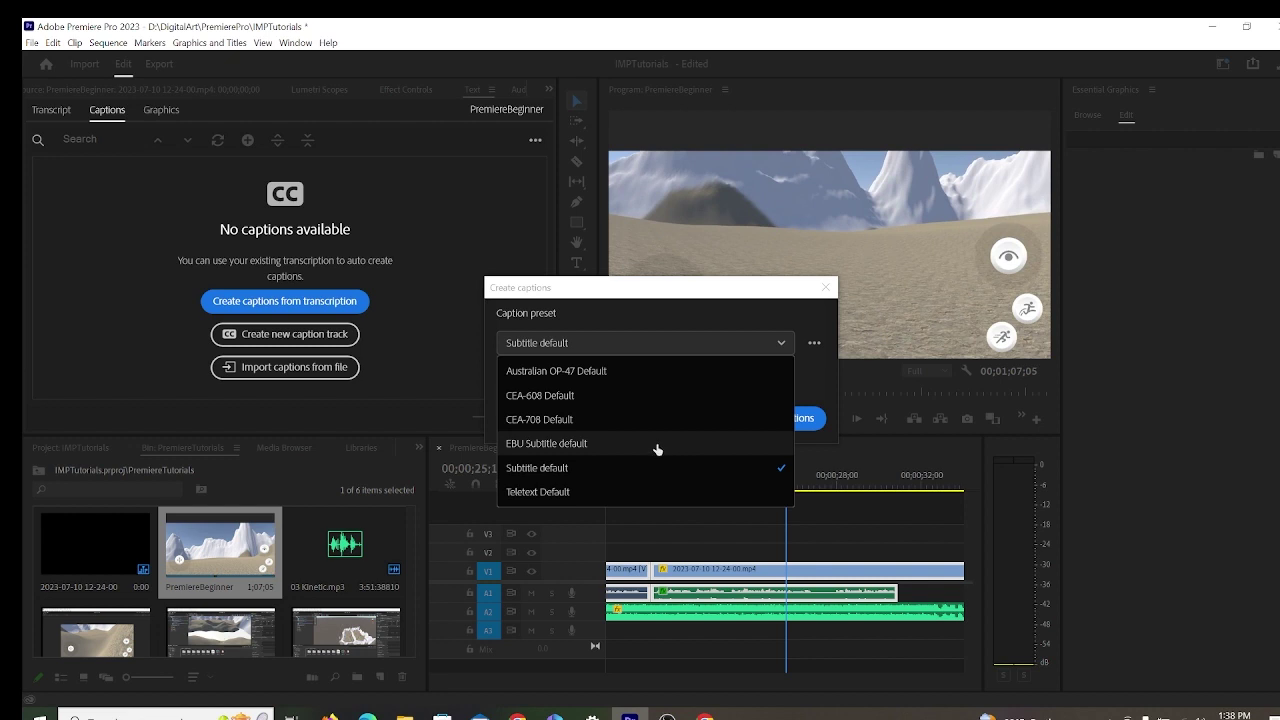
pyautogui.click(812, 377)
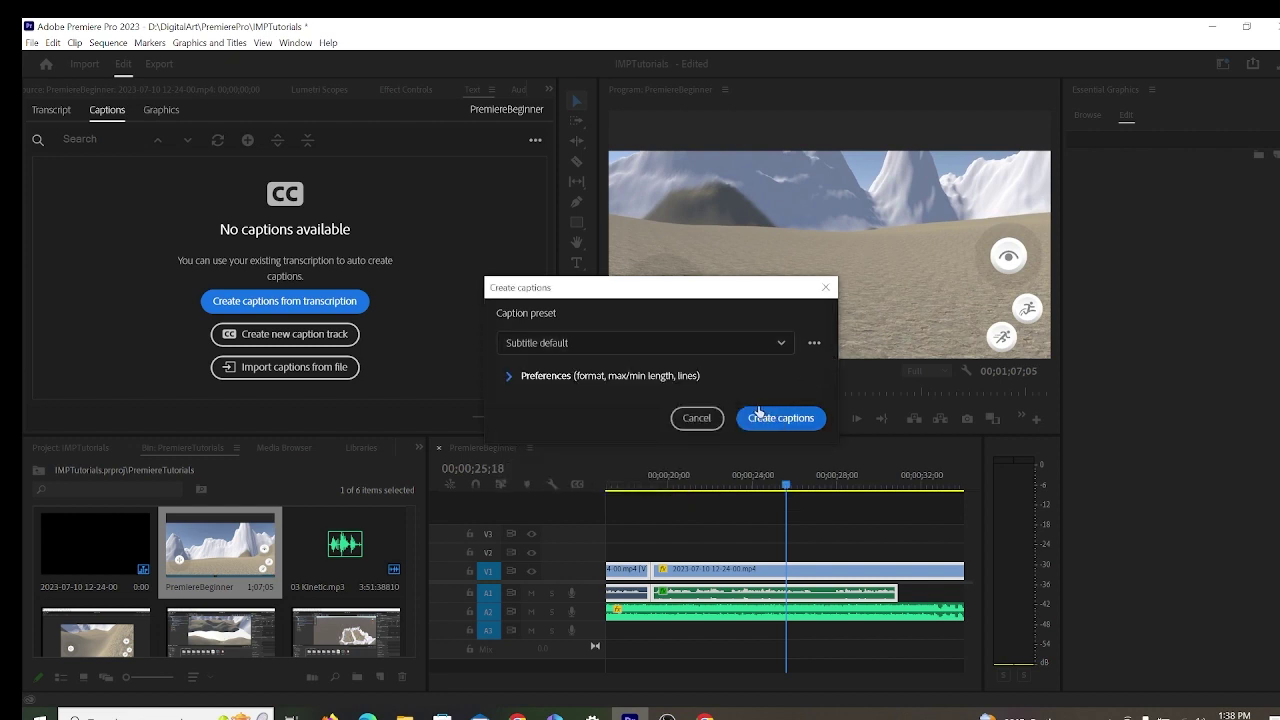
pyautogui.click(509, 378)
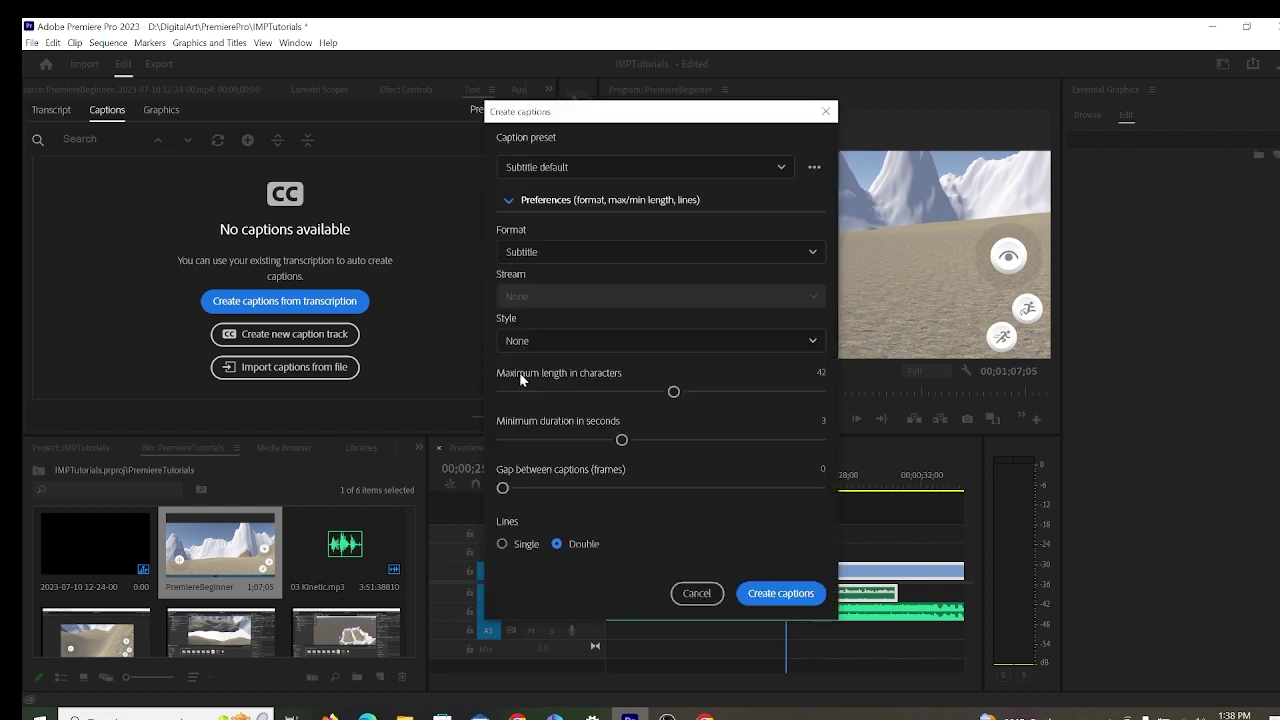
pyautogui.click(677, 350)
pyautogui.click(502, 544)
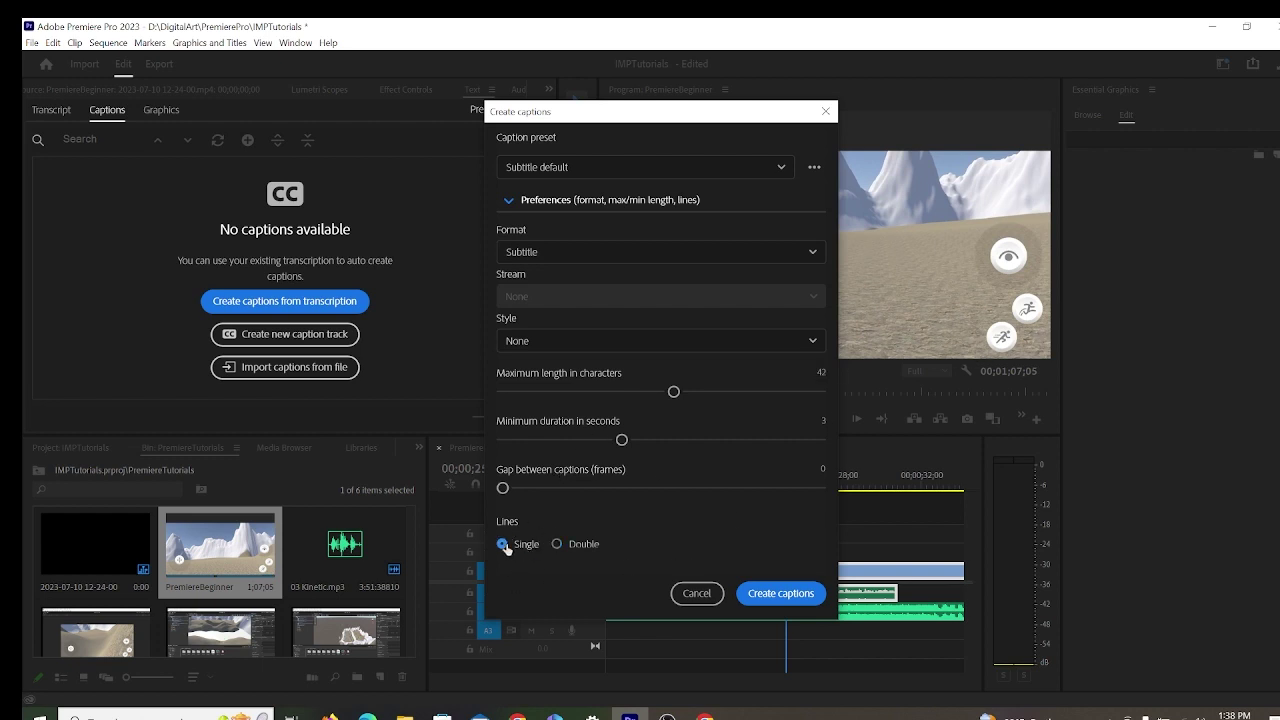
pyautogui.click(558, 545)
pyautogui.click(528, 546)
pyautogui.click(779, 168)
pyautogui.click(779, 170)
pyautogui.click(781, 593)
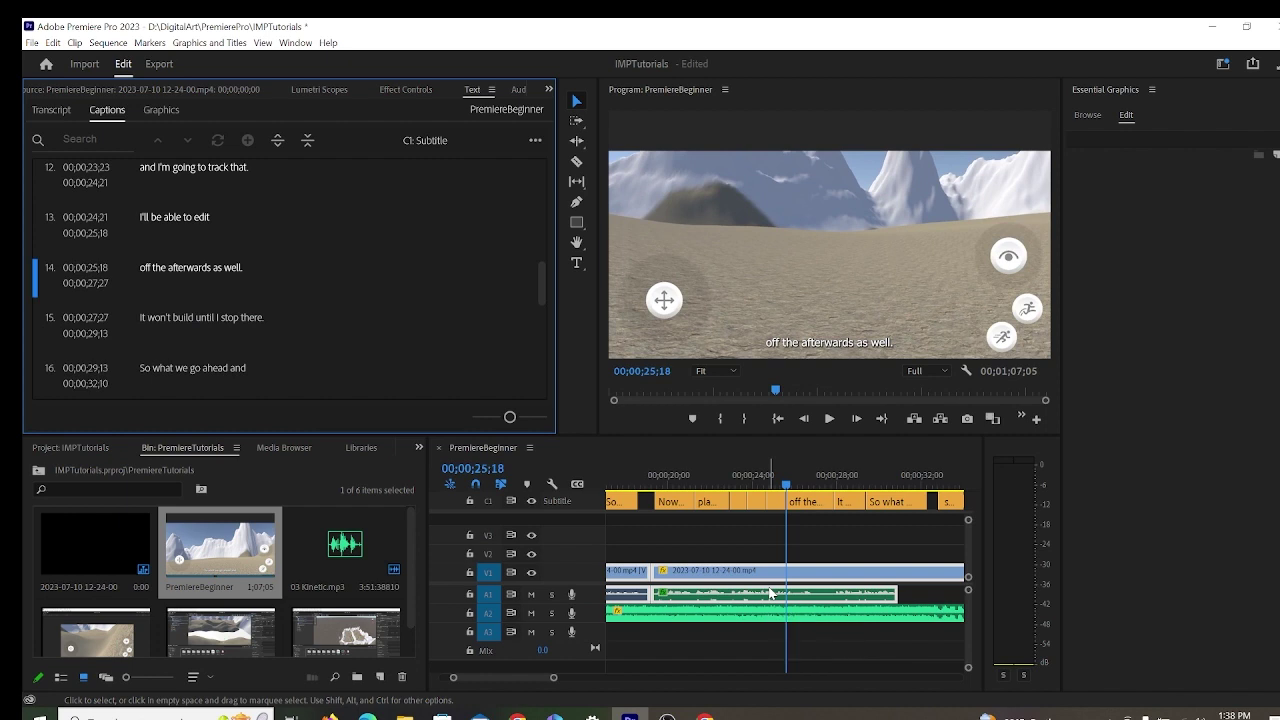
# - Play back the captioned section around 00;00;22;00 to check the subtitles against the voiceover
pyautogui.click(765, 485)
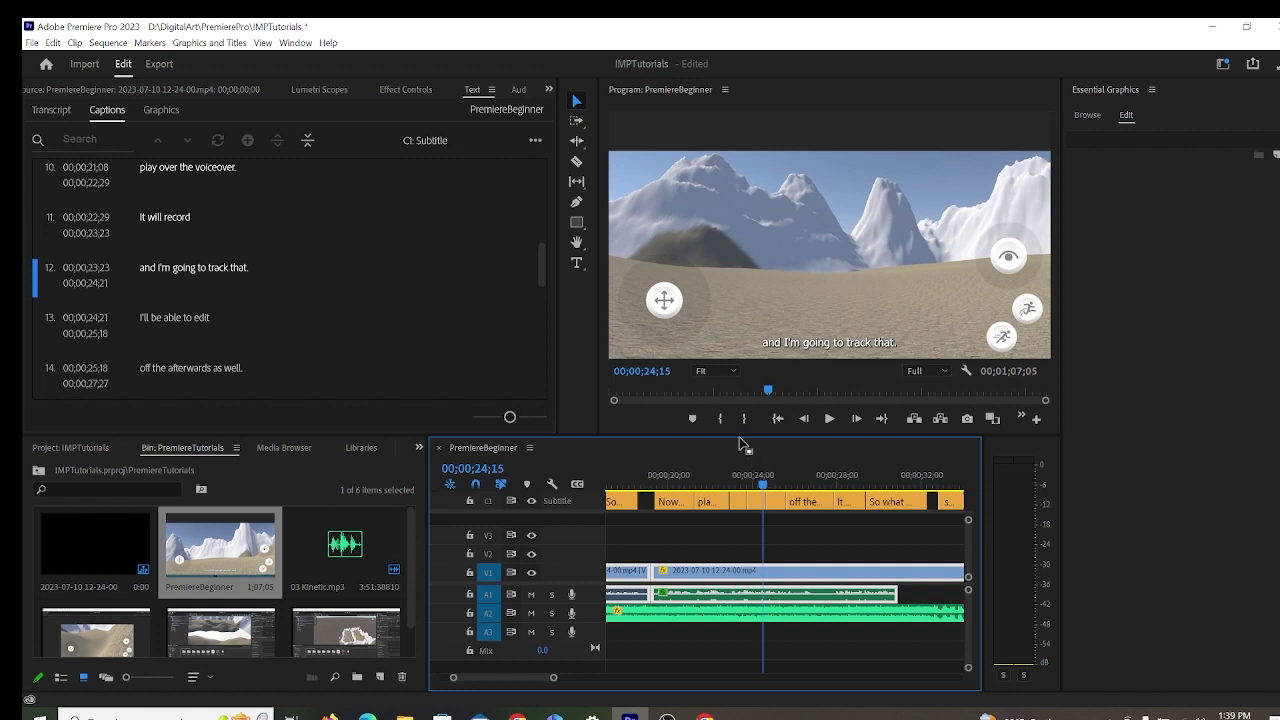
pyautogui.press('XF86AudioLowerVolume')
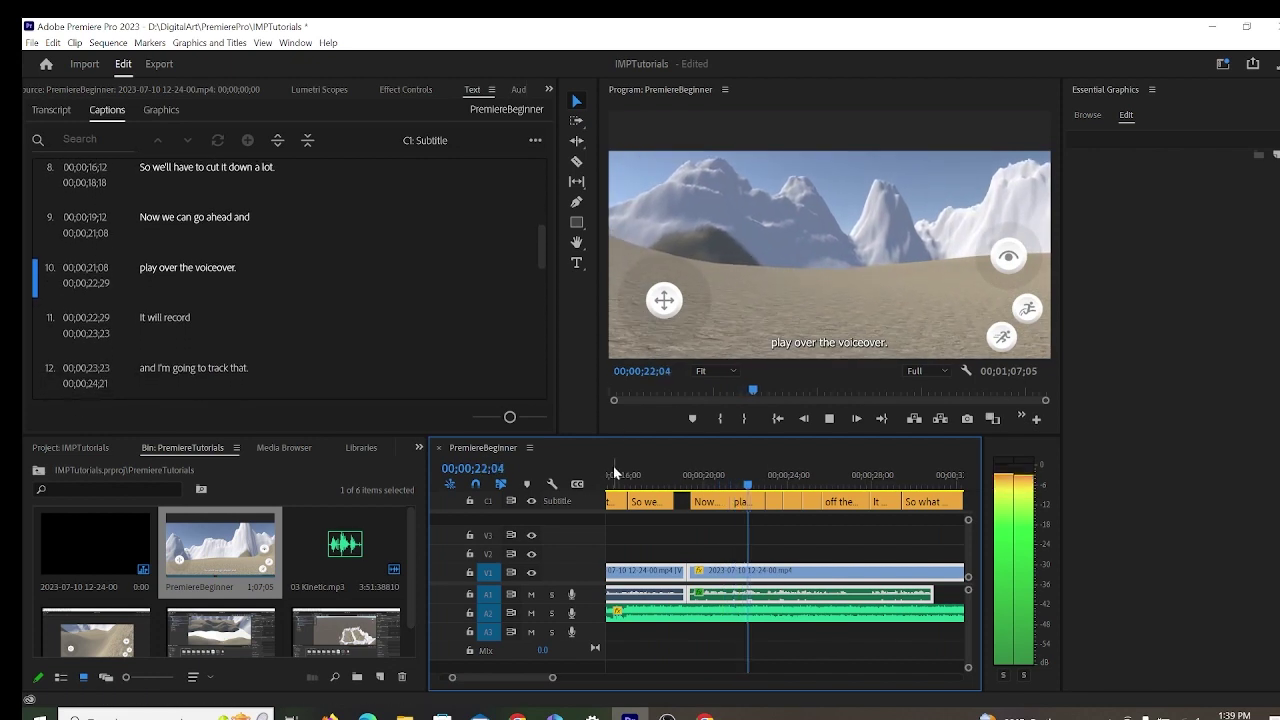
pyautogui.press('space')
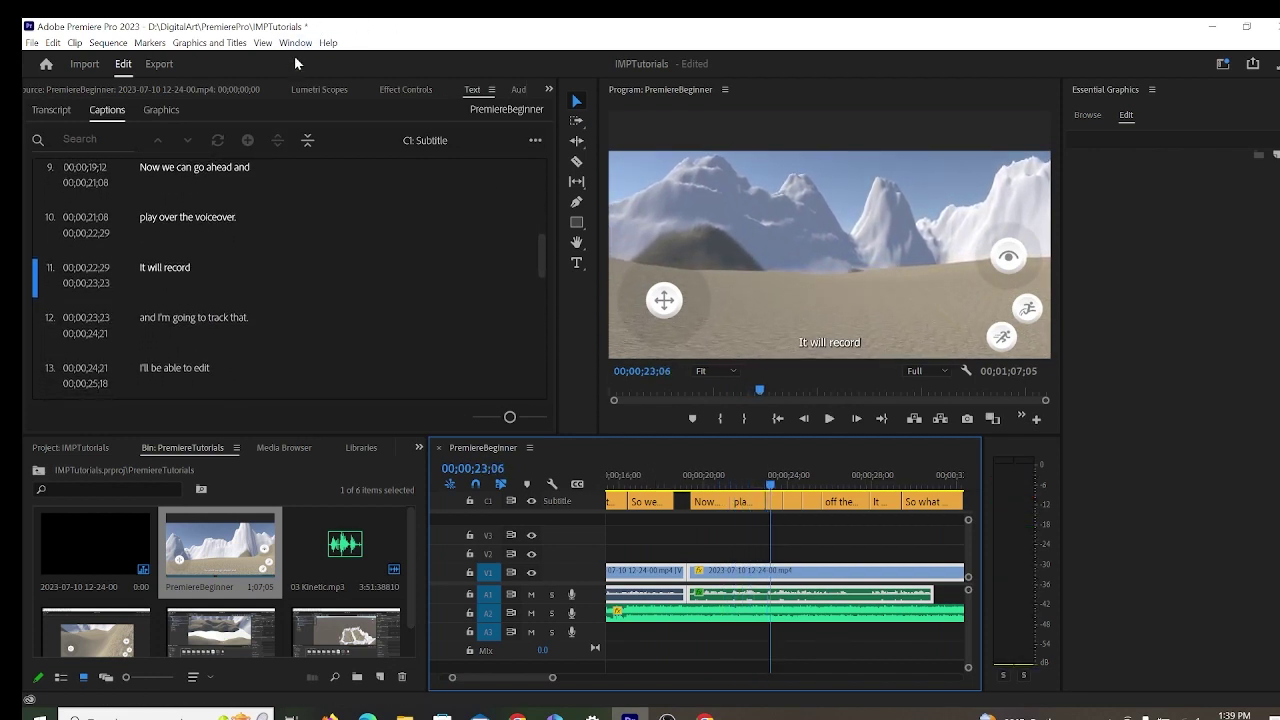
# - Open the media export settings for the PremiereBeginner sequence
pyautogui.click(30, 43)
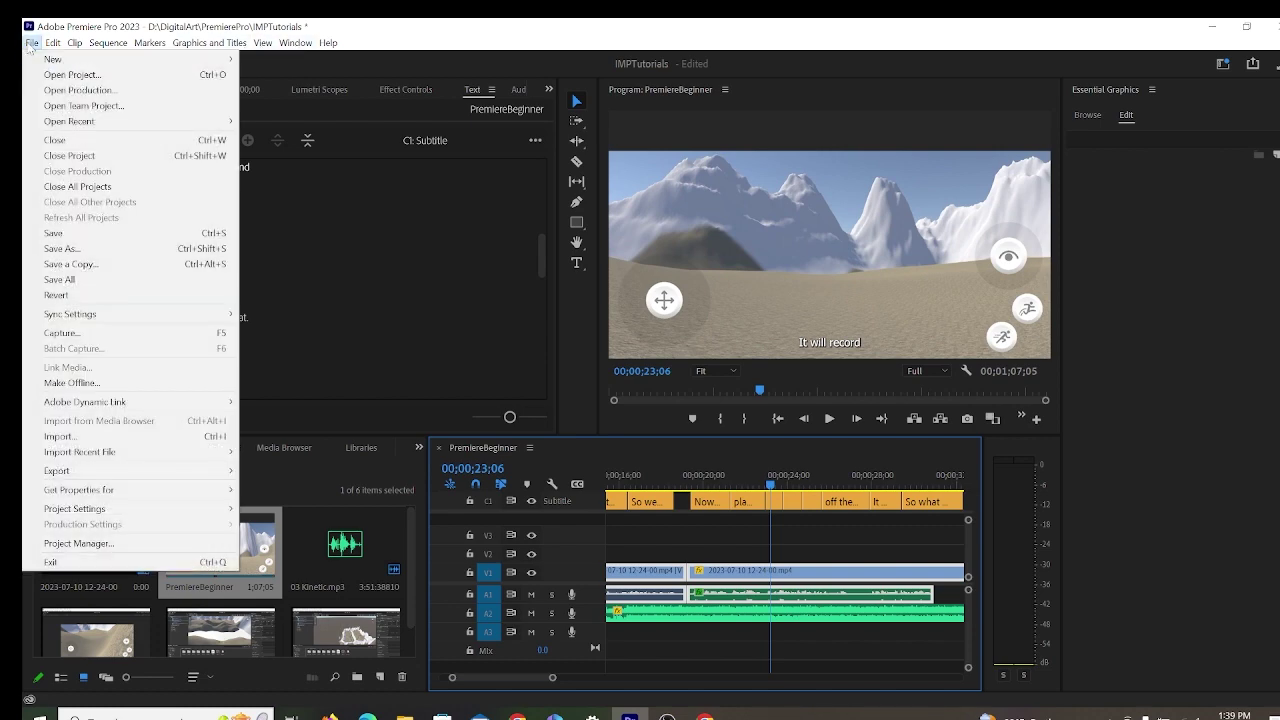
pyautogui.moveTo(133, 472)
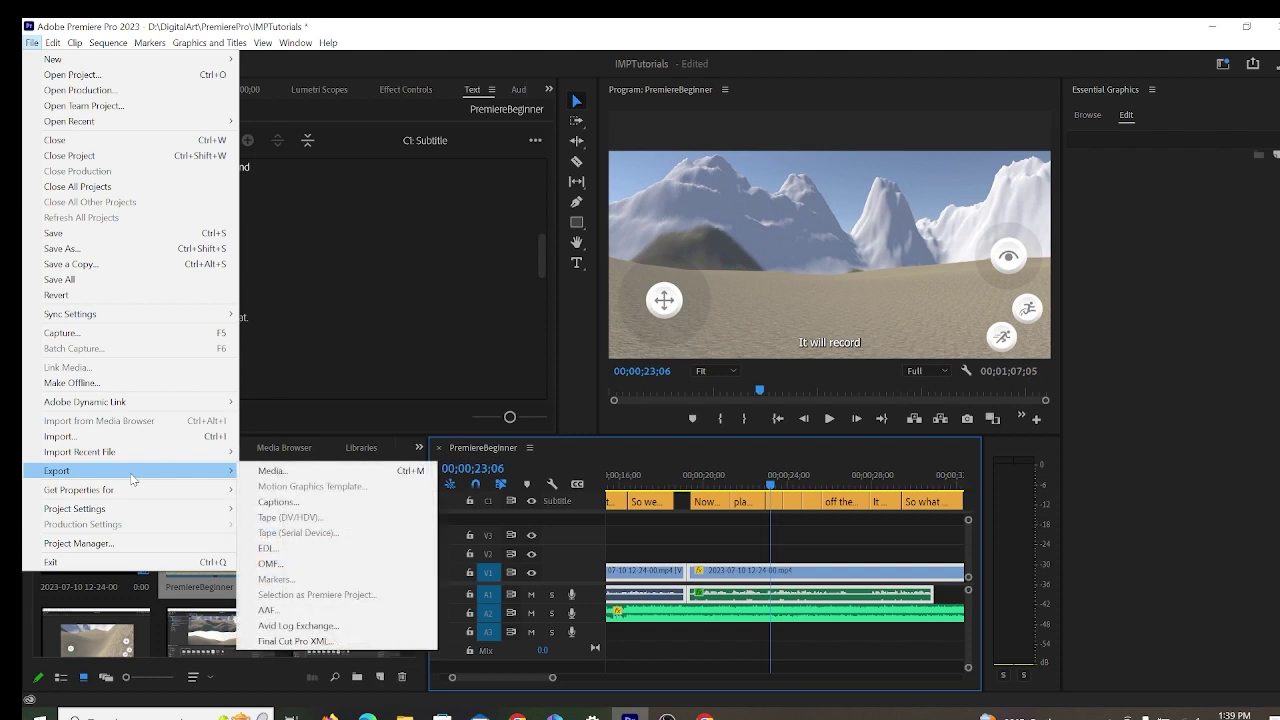
pyautogui.click(325, 468)
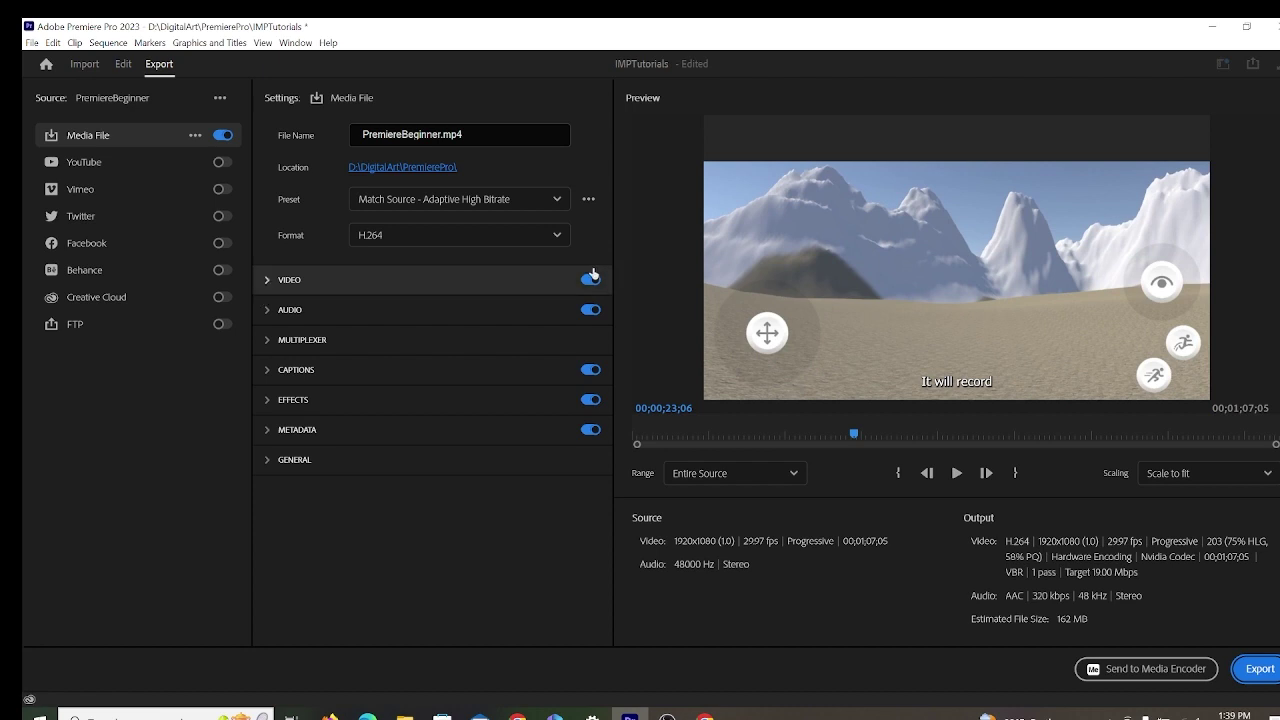
# - Turn the export's audio output off and back on, and do the same with its video output
pyautogui.click(588, 318)
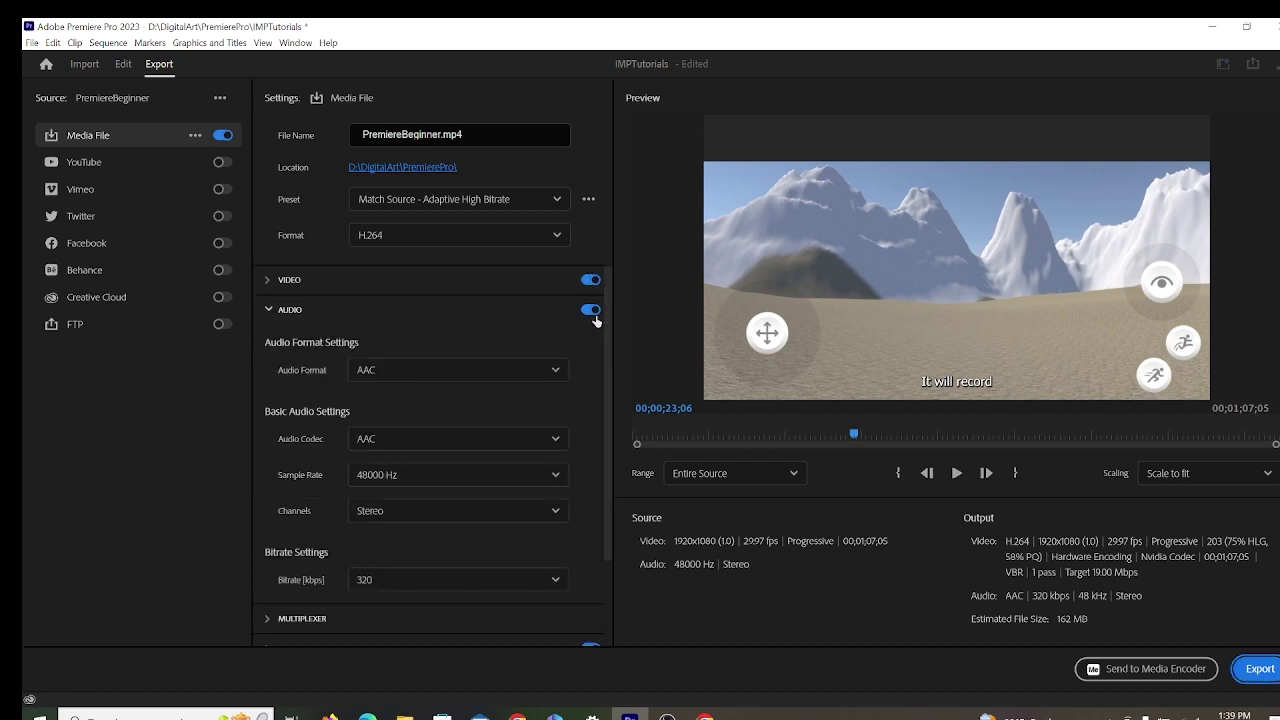
pyautogui.click(589, 310)
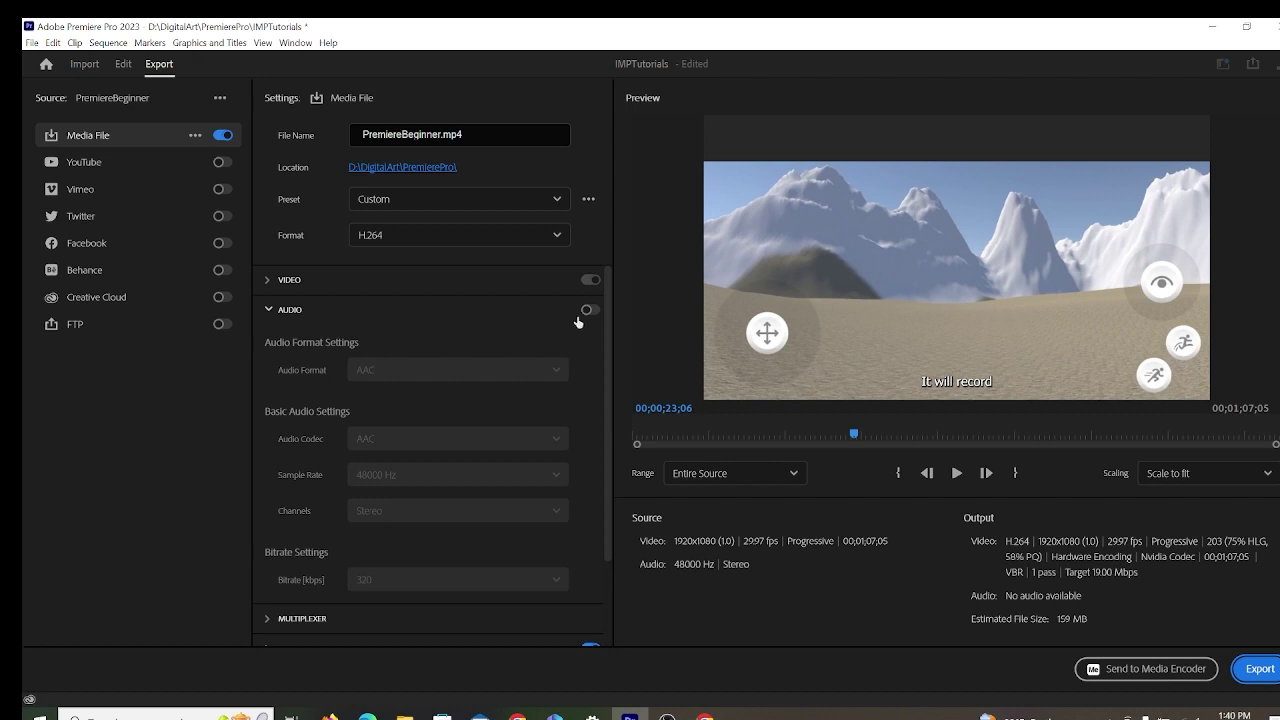
pyautogui.click(590, 311)
pyautogui.click(589, 281)
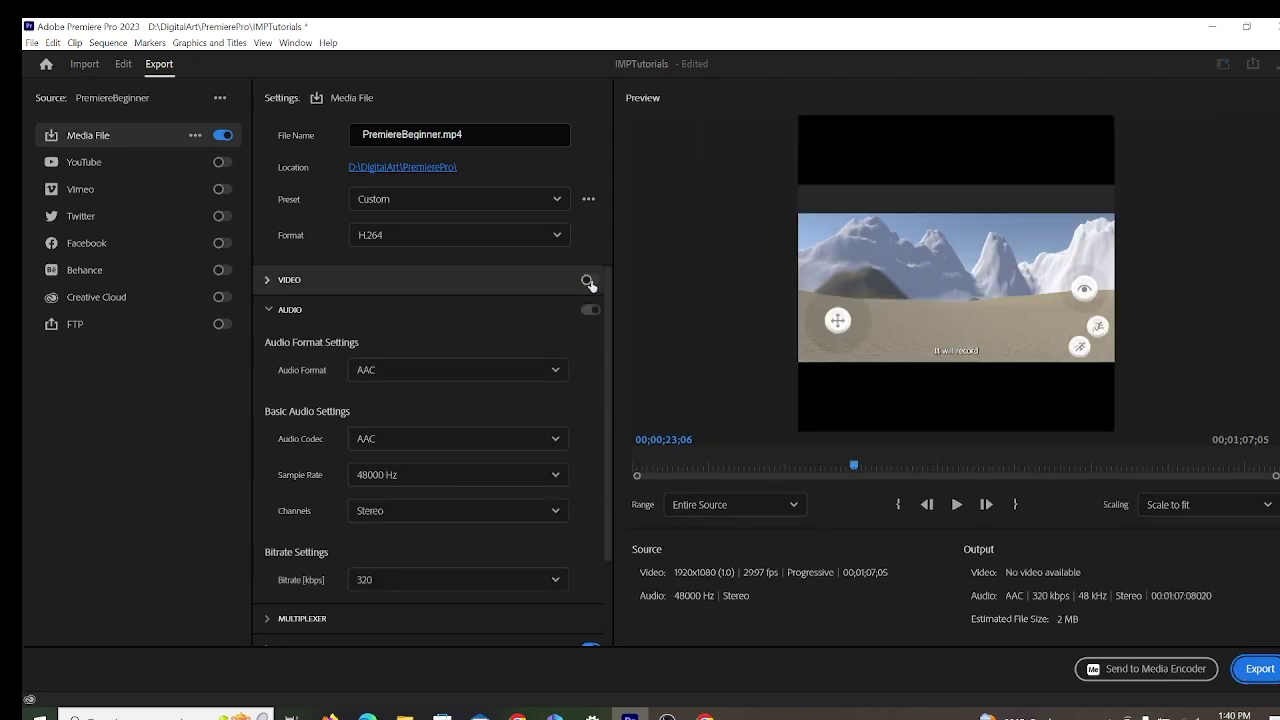
pyautogui.click(589, 281)
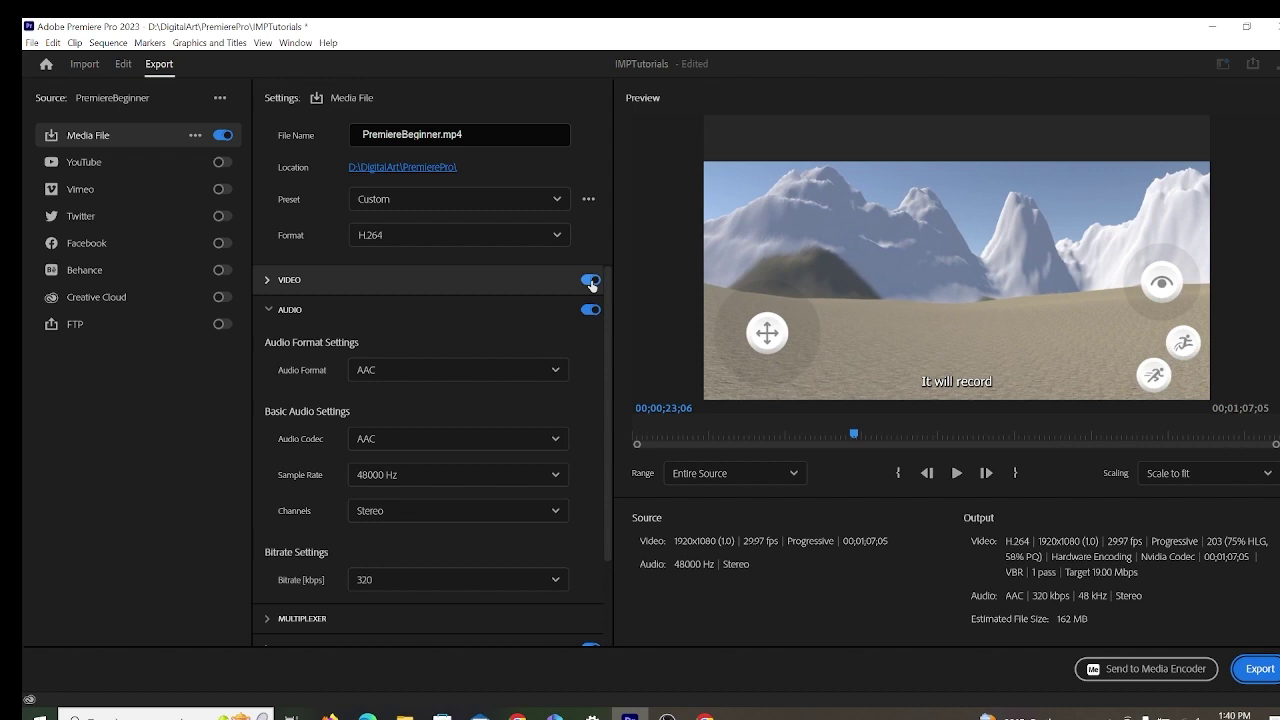
# - Choose H.264 as the export format for PremiereBeginner.mp4
pyautogui.click(552, 236)
pyautogui.scroll(-2, 468, 500)
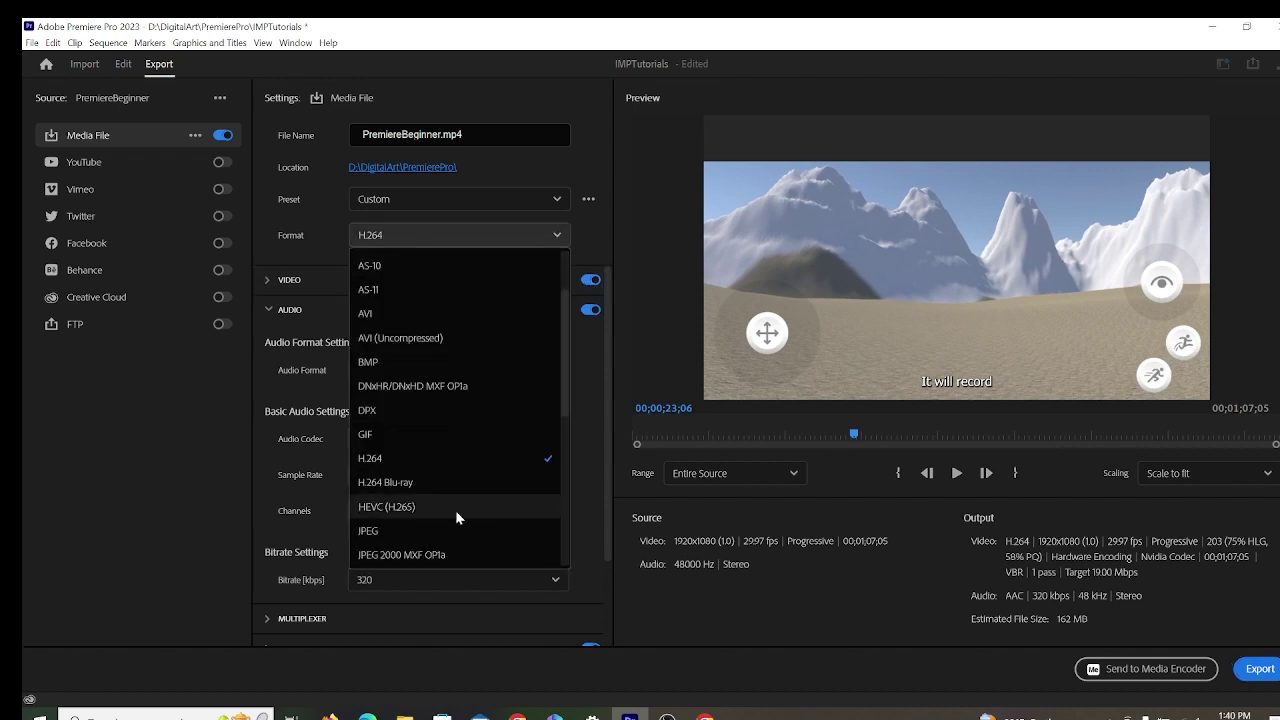
pyautogui.click(446, 460)
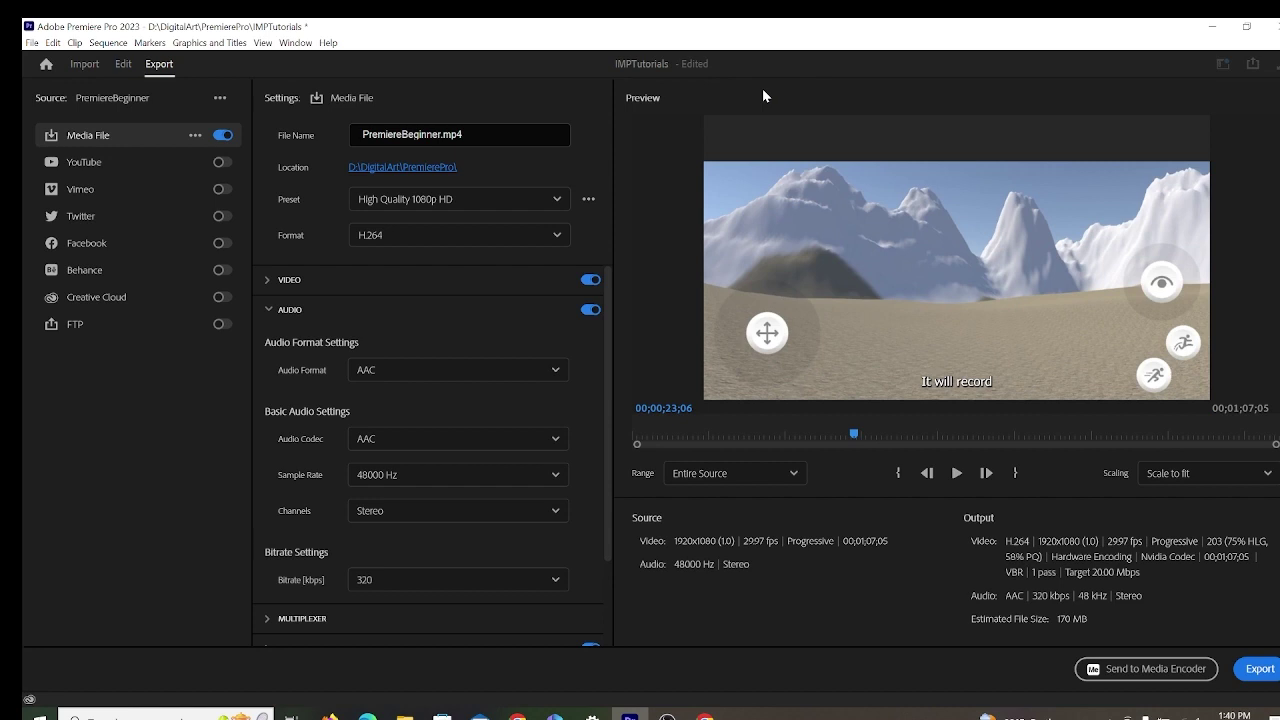
# - Examine the video export settings, including the additional render options, encoding settings and bitrate settings
pyautogui.click(269, 284)
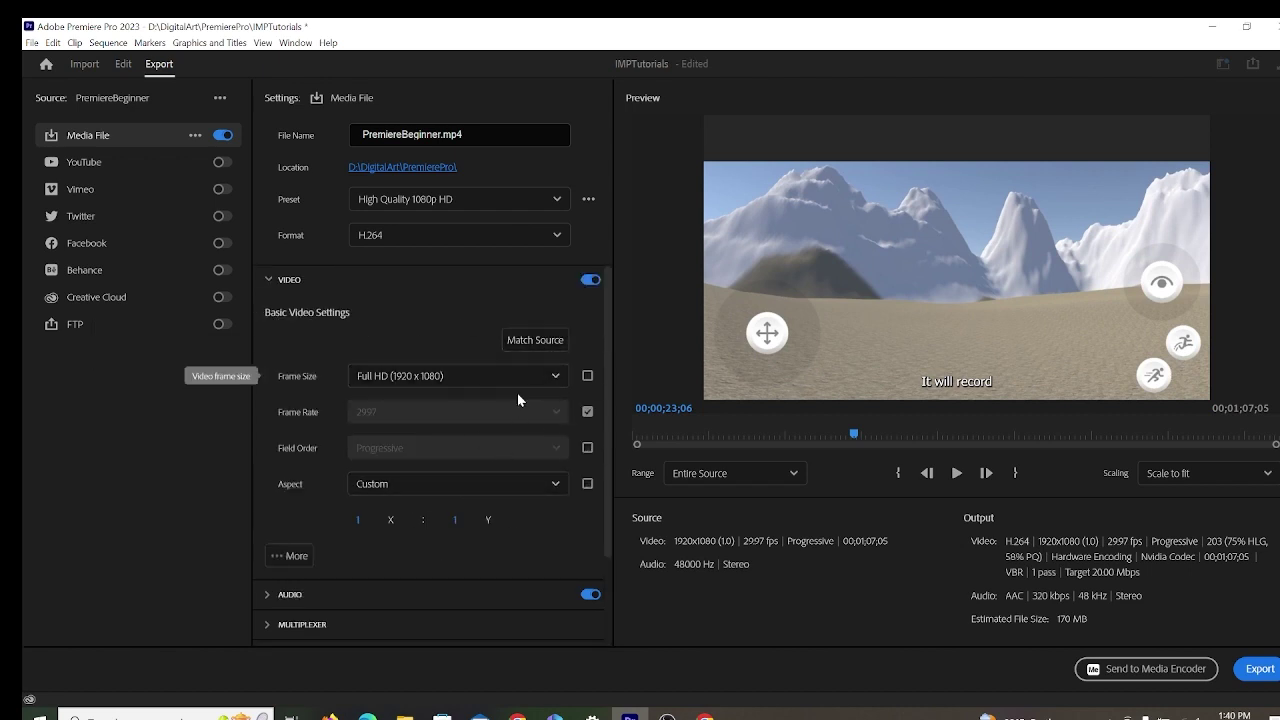
pyautogui.scroll(-2, 517, 400)
pyautogui.click(298, 445)
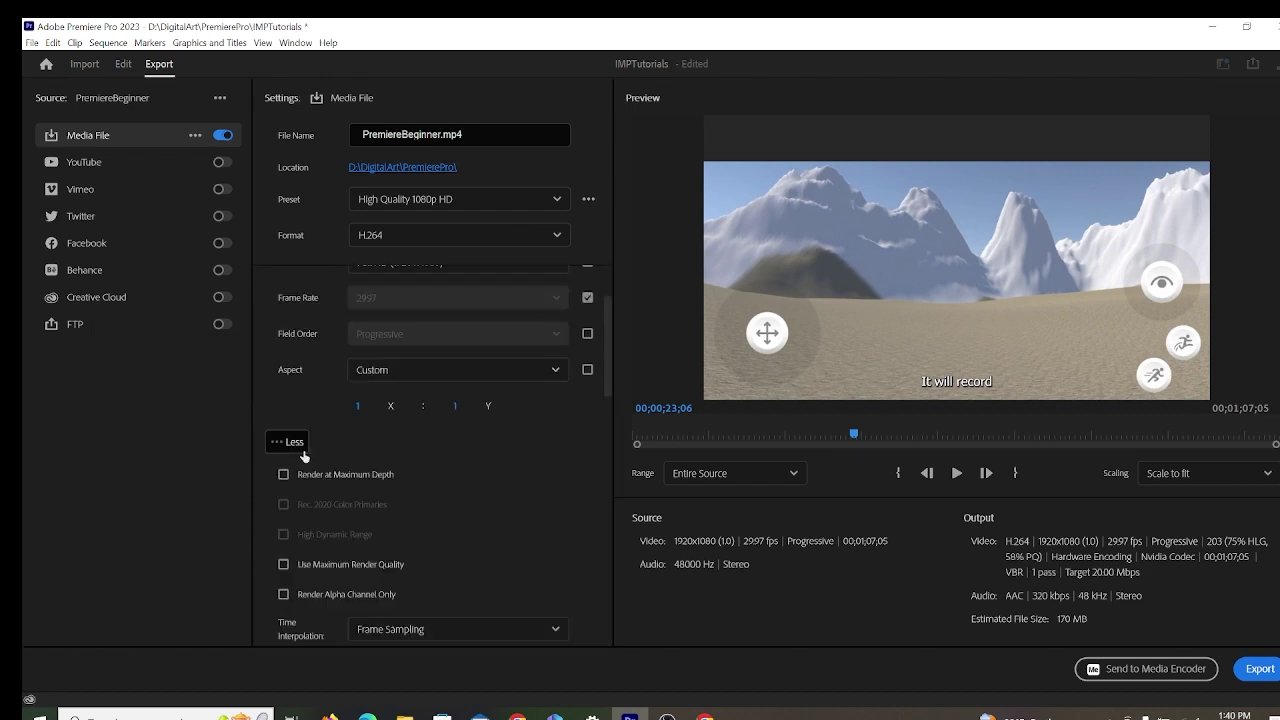
pyautogui.scroll(-2, 343, 496)
pyautogui.scroll(2, 337, 477)
pyautogui.scroll(-2, 335, 480)
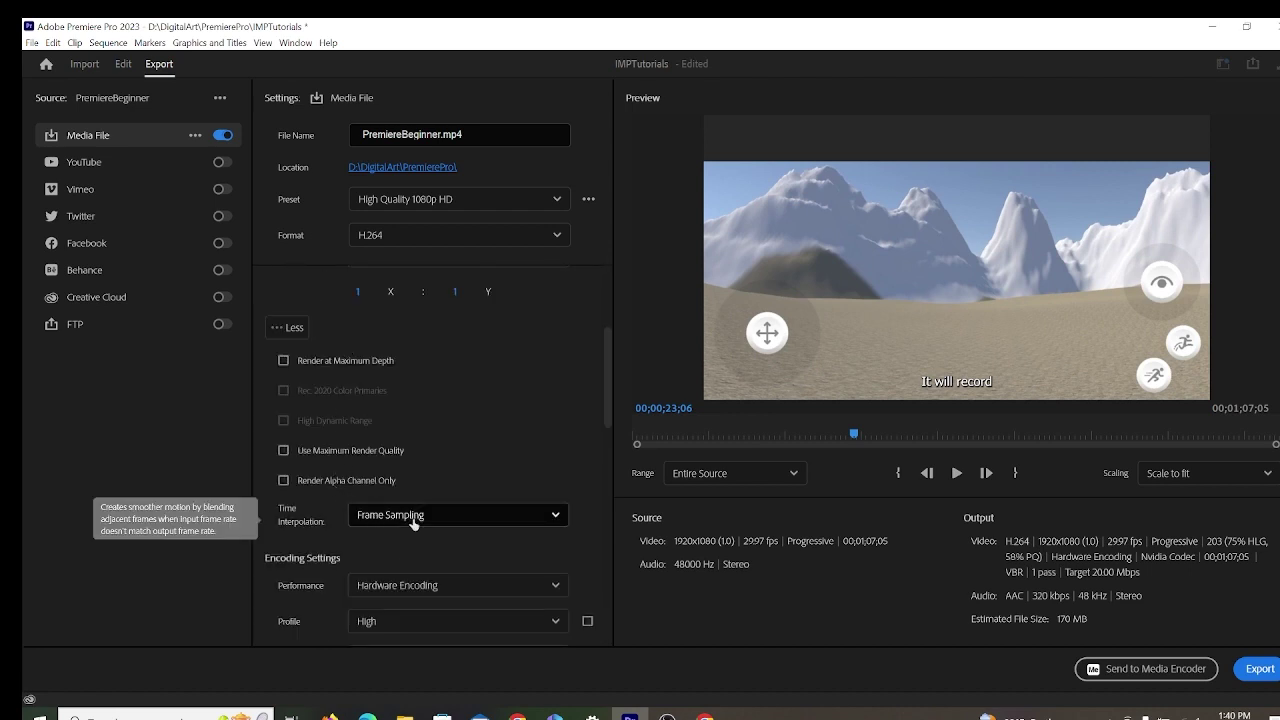
pyautogui.scroll(-1, 413, 523)
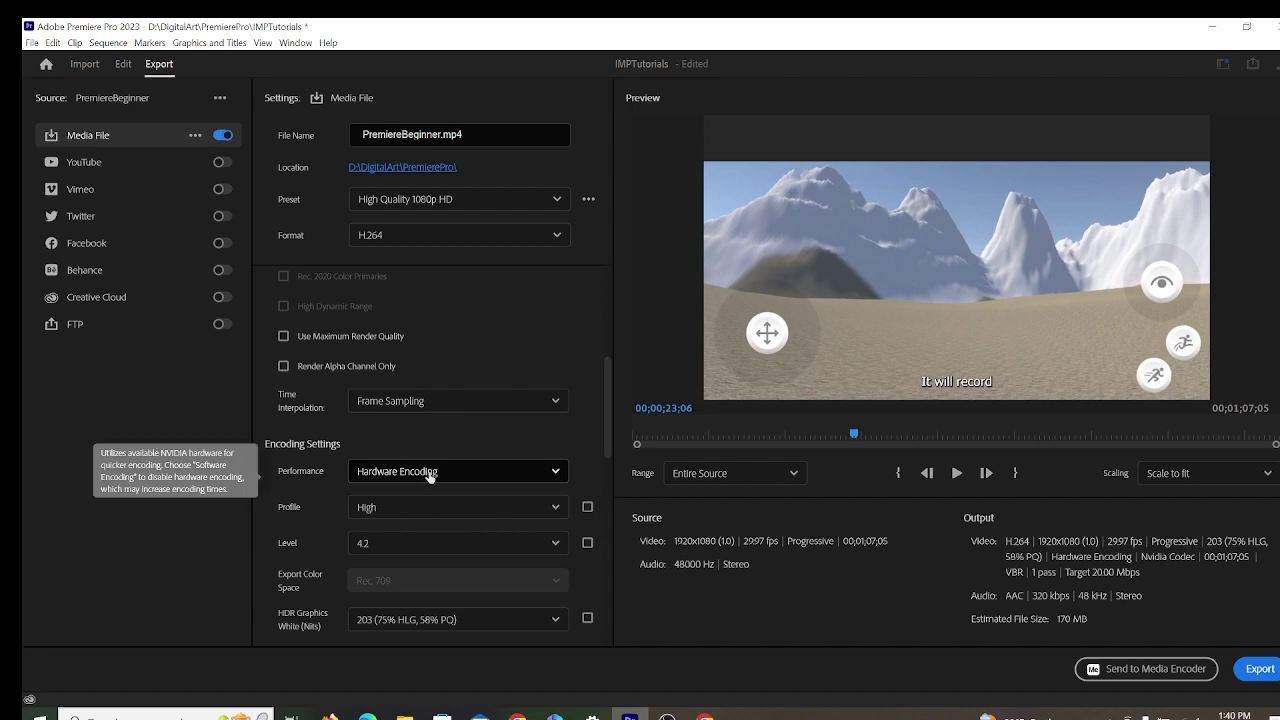
pyautogui.scroll(-4, 391, 543)
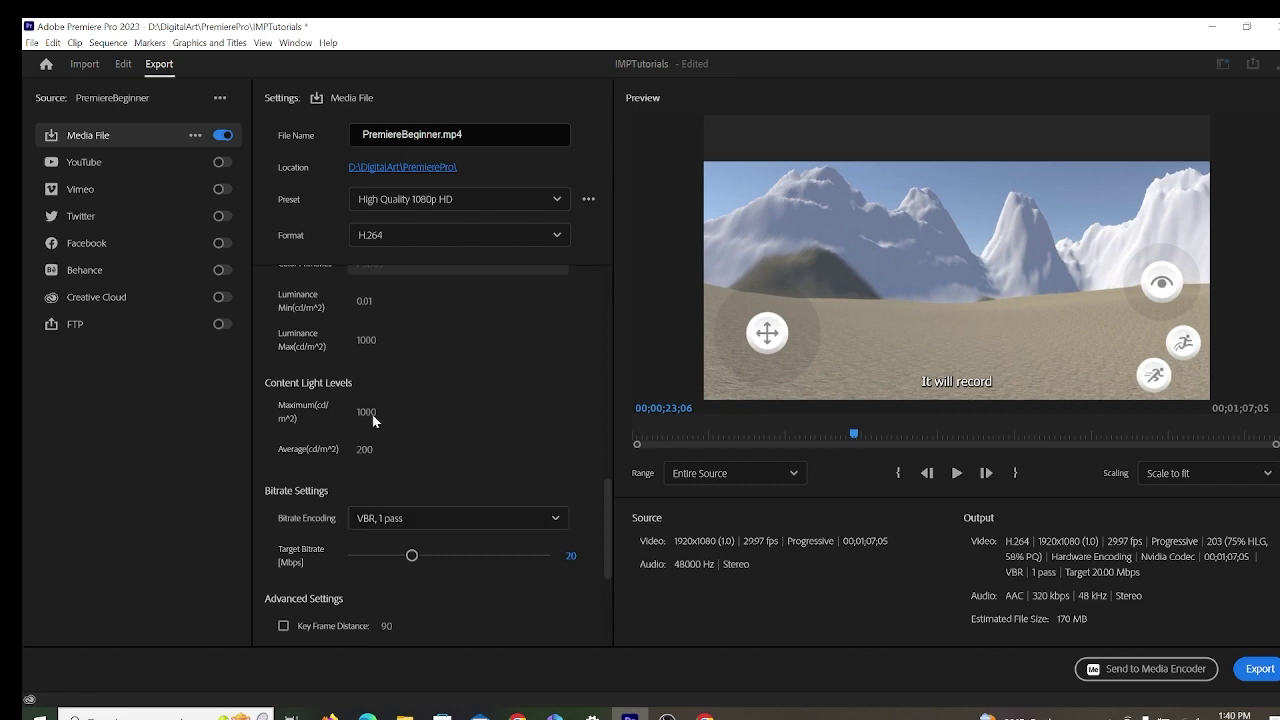
pyautogui.scroll(6, 370, 410)
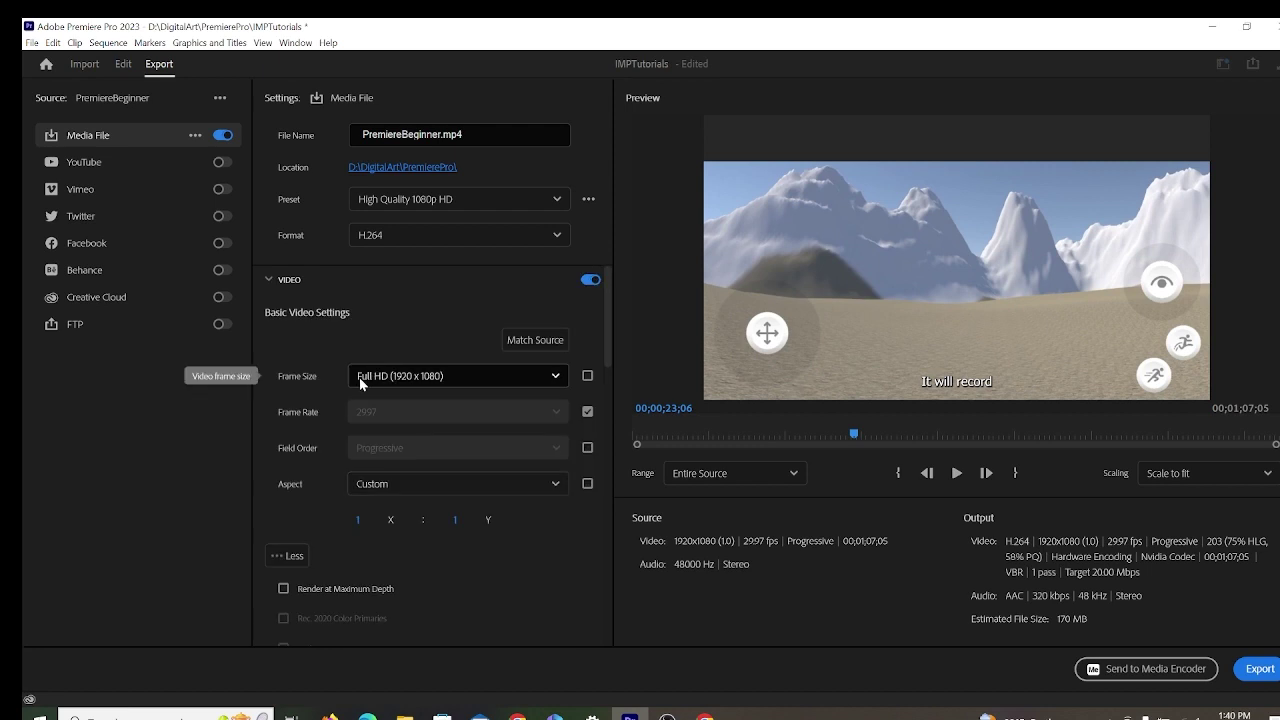
pyautogui.click(270, 280)
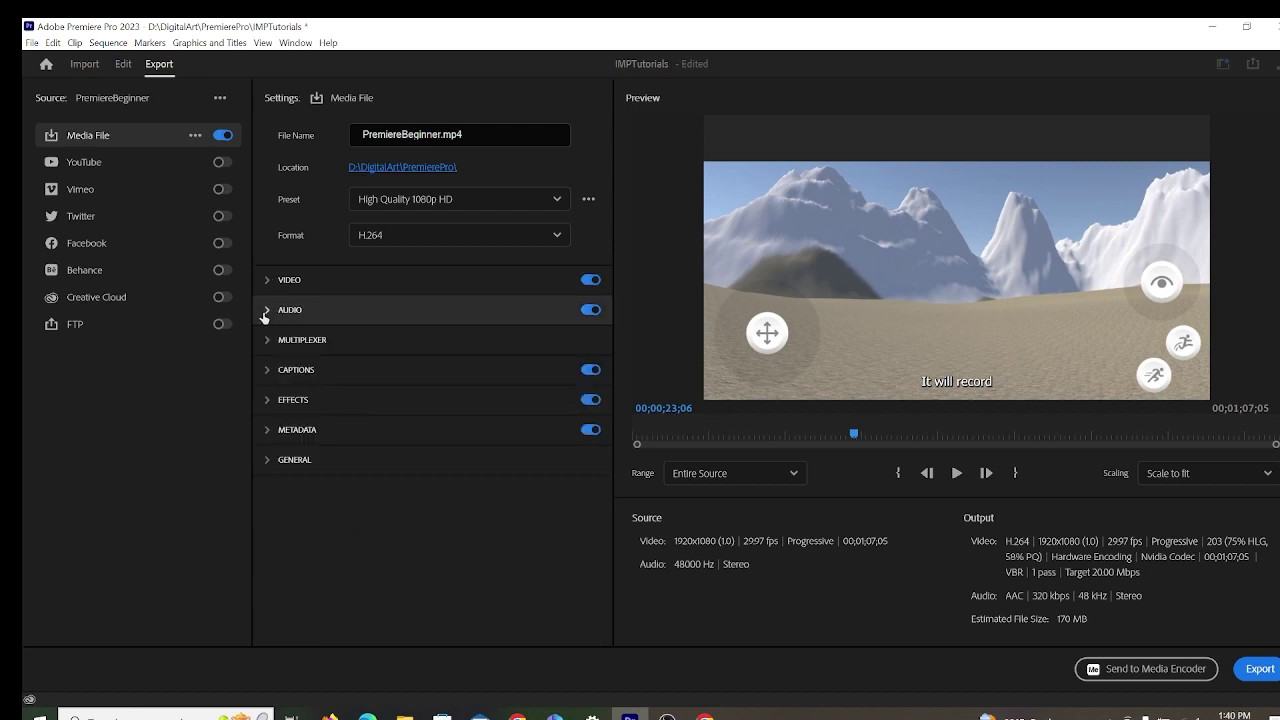
# - Examine the audio export settings, including the available audio formats and sample rates
pyautogui.click(265, 312)
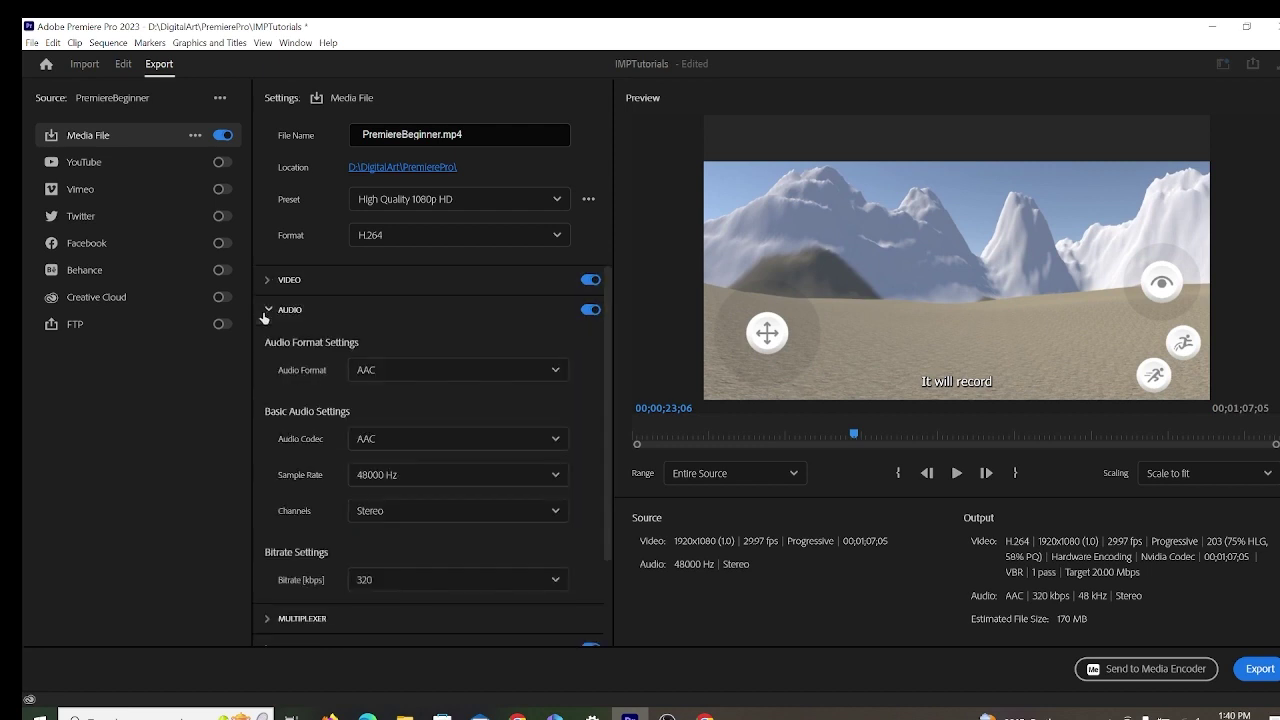
pyautogui.click(396, 378)
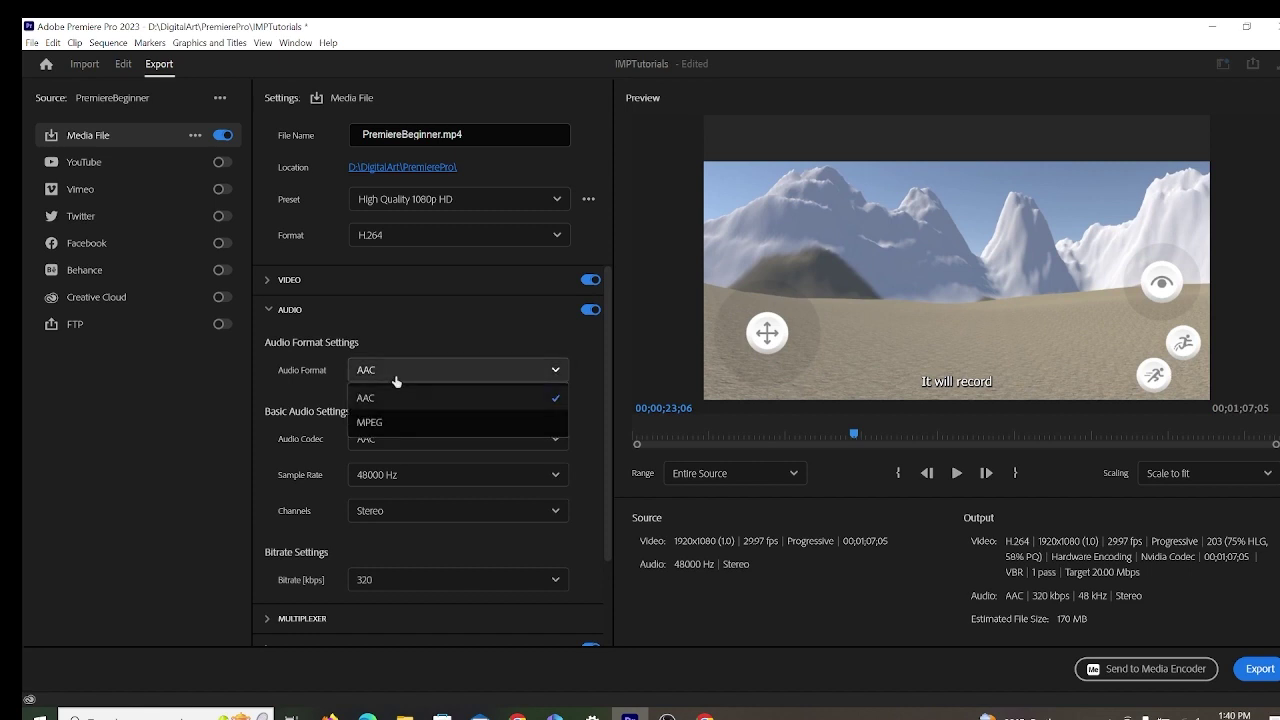
pyautogui.click(303, 408)
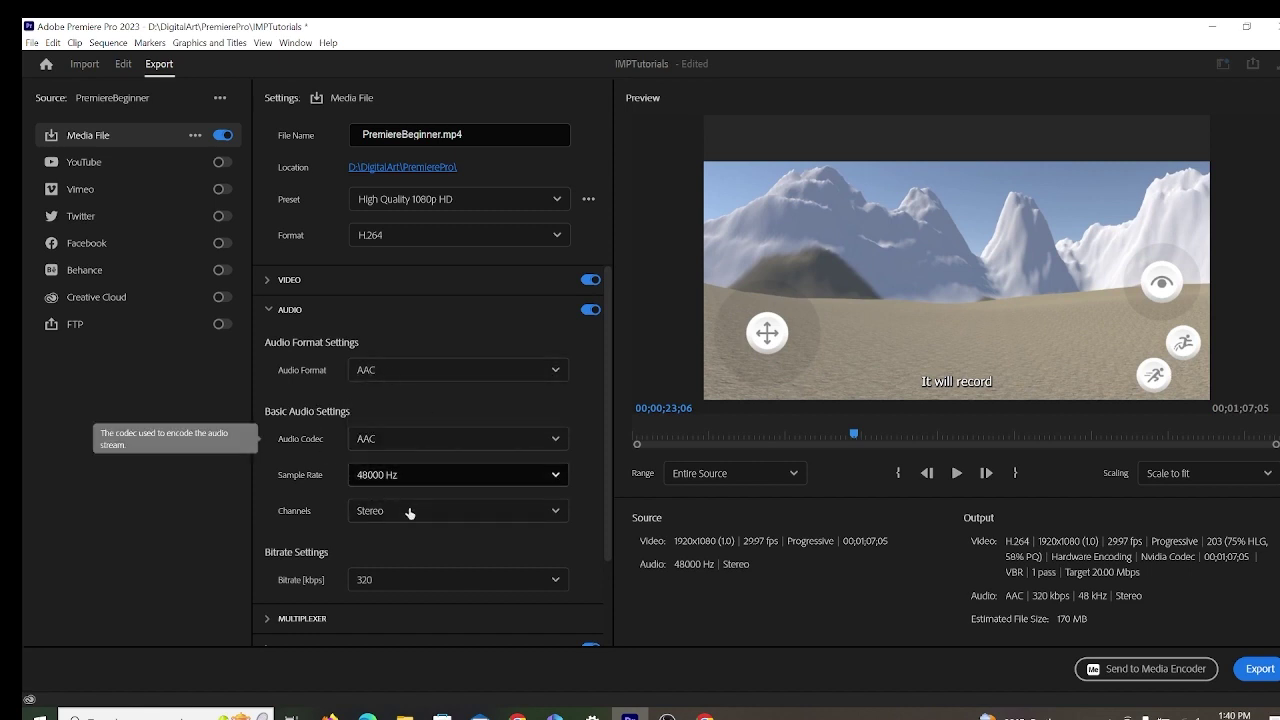
pyautogui.click(450, 472)
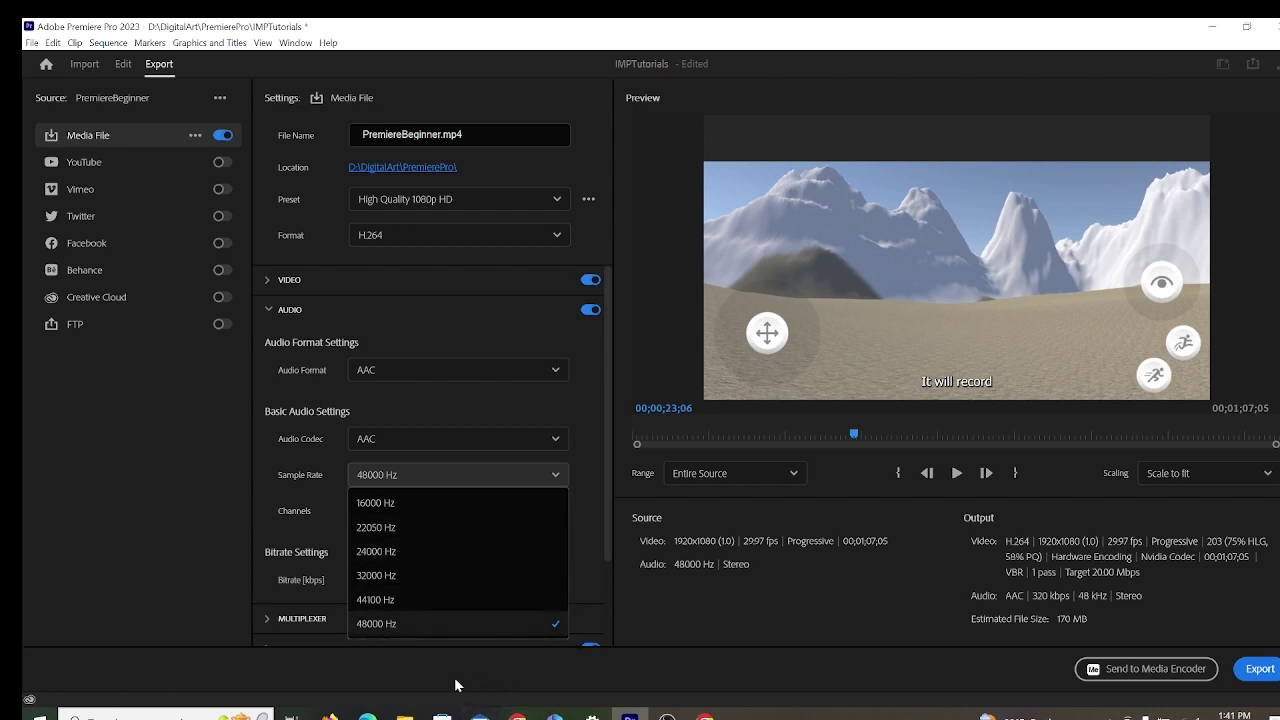
pyautogui.click(271, 596)
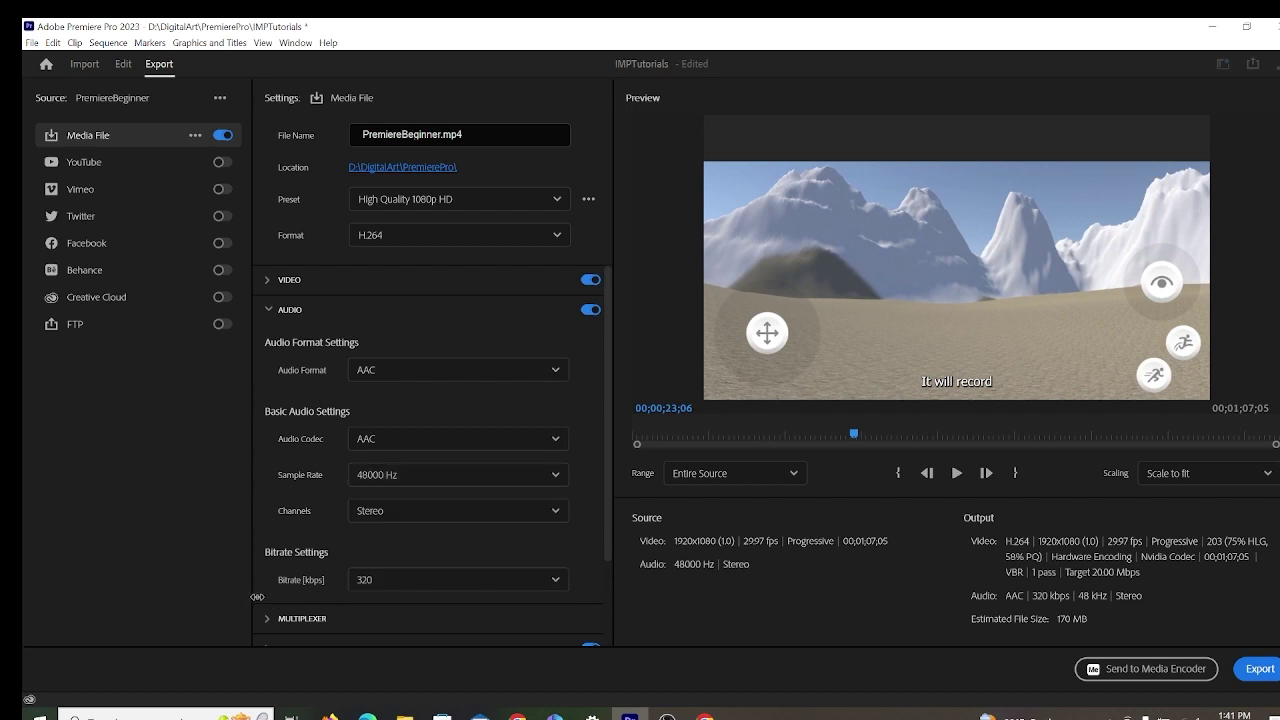
# - Review the caption export options and the list of effects that can be applied on export
pyautogui.scroll(-2, 271, 560)
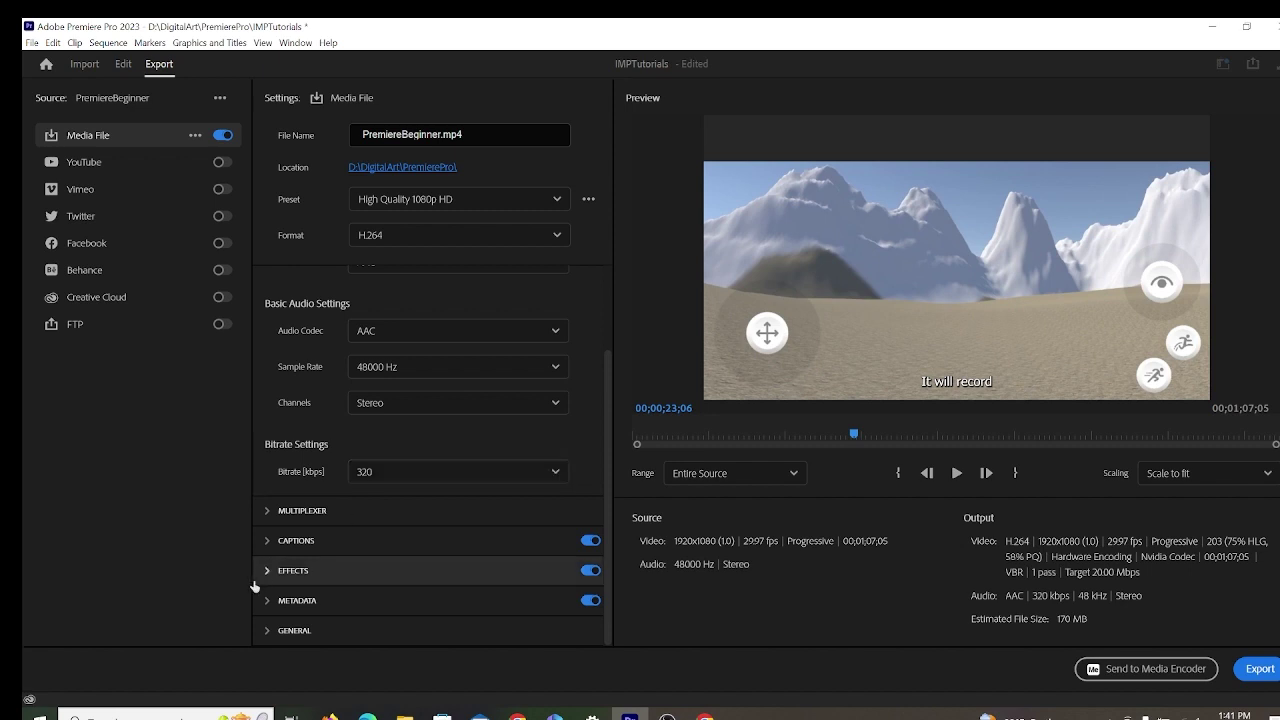
pyautogui.click(269, 544)
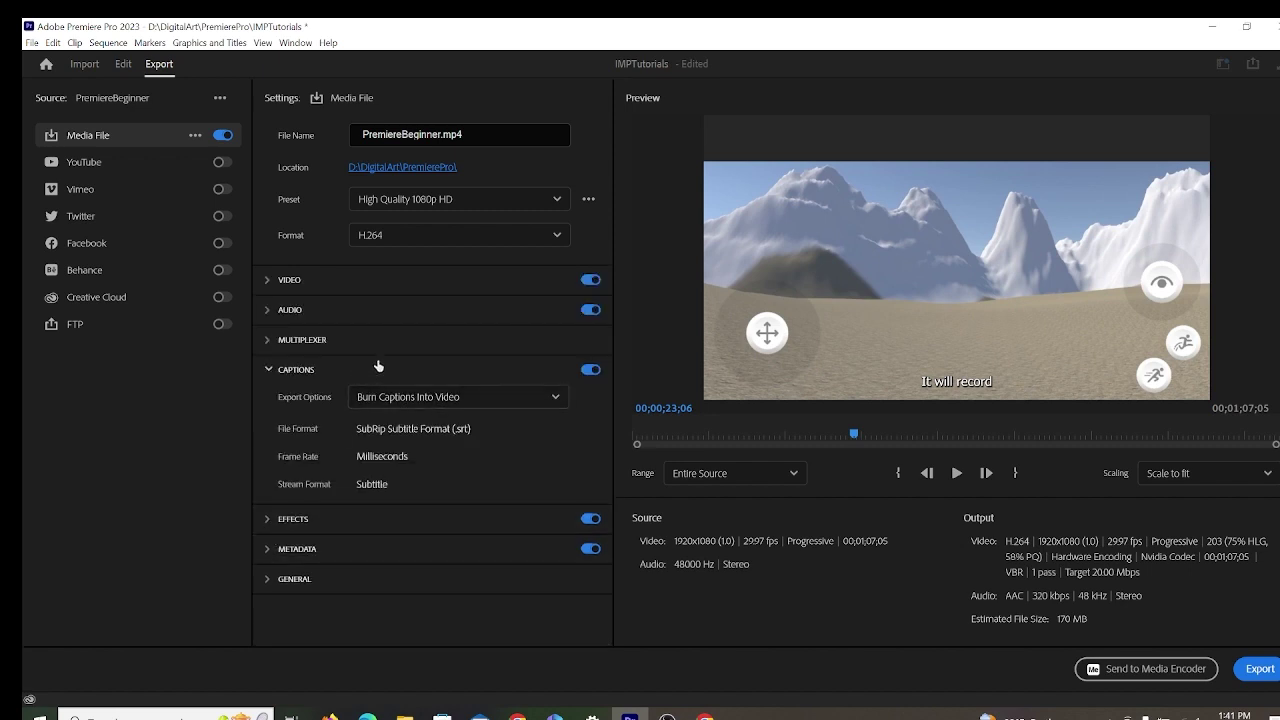
pyautogui.click(422, 397)
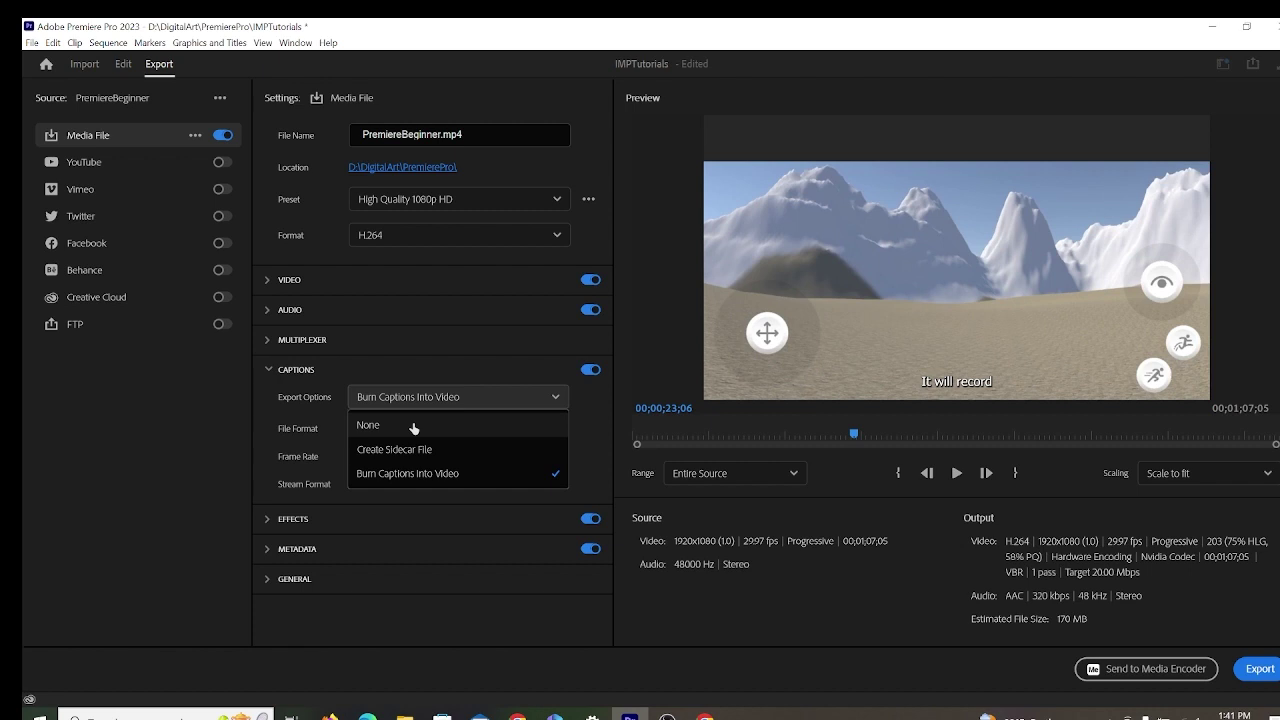
pyautogui.click(267, 519)
pyautogui.click(267, 519)
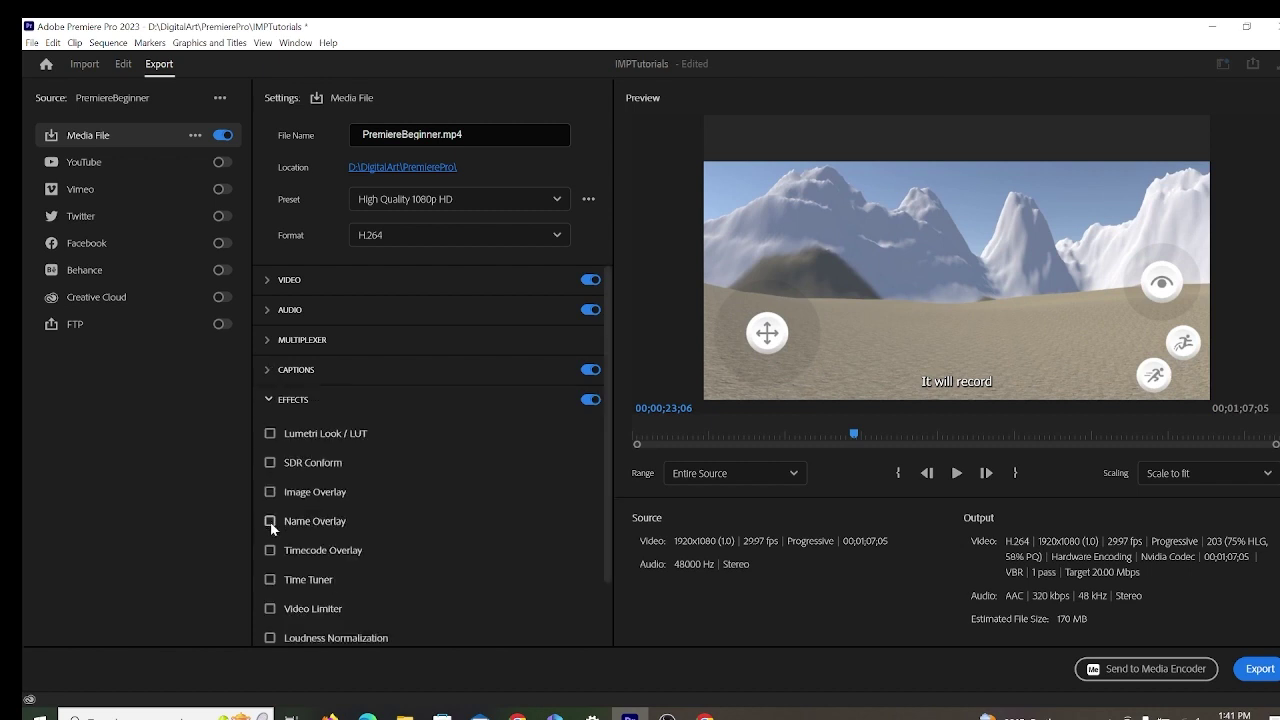
pyautogui.scroll(-2, 300, 465)
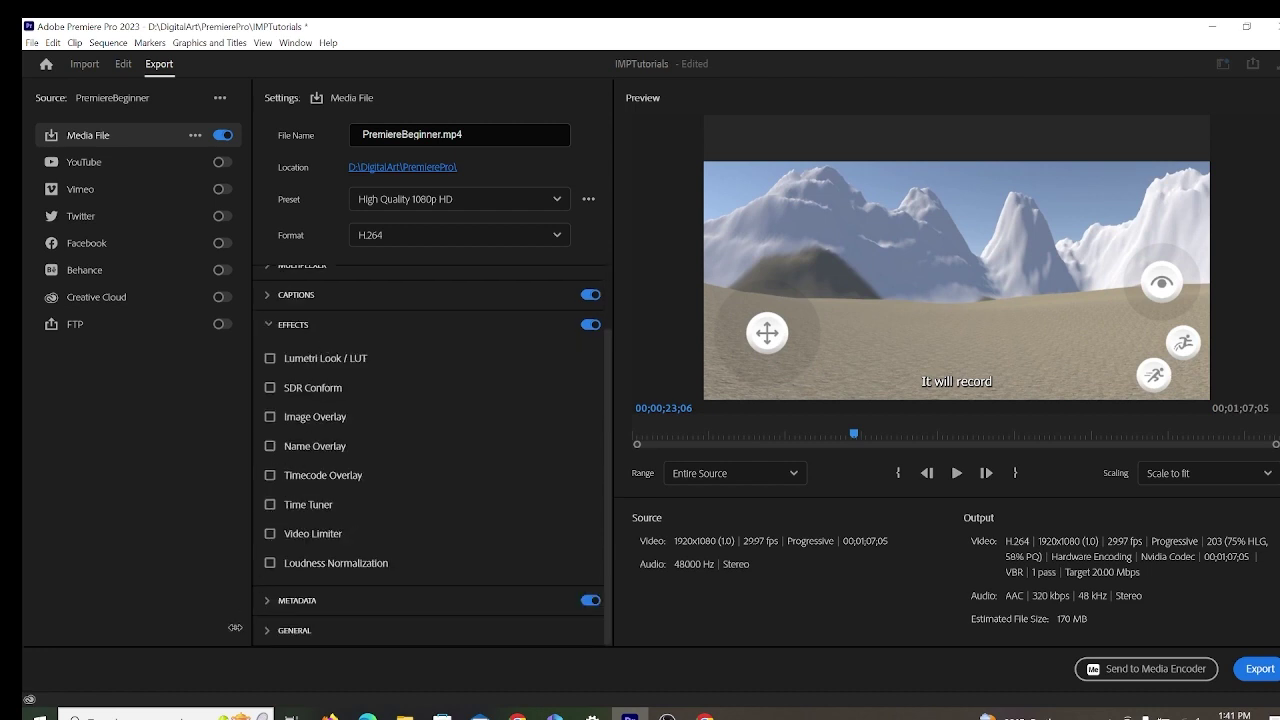
# - Inspect the metadata export settings with their Basic and Rights Management properties, and view the general export options
pyautogui.click(272, 604)
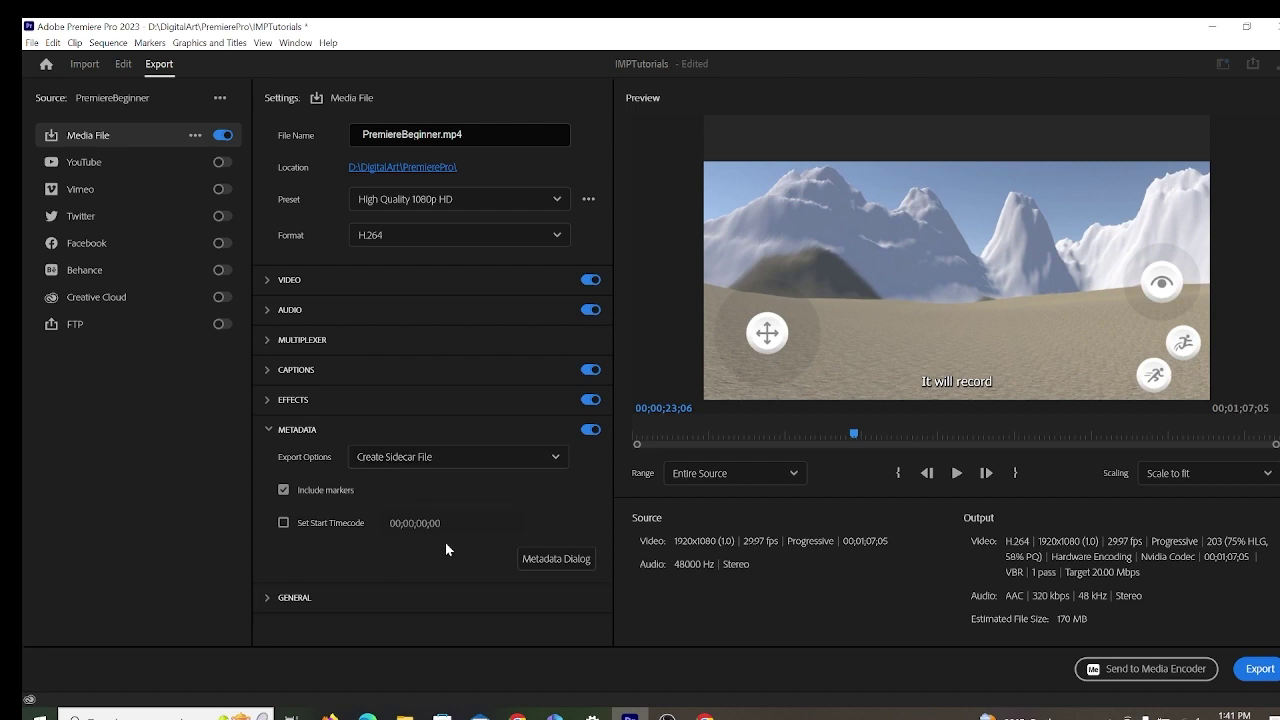
pyautogui.click(560, 559)
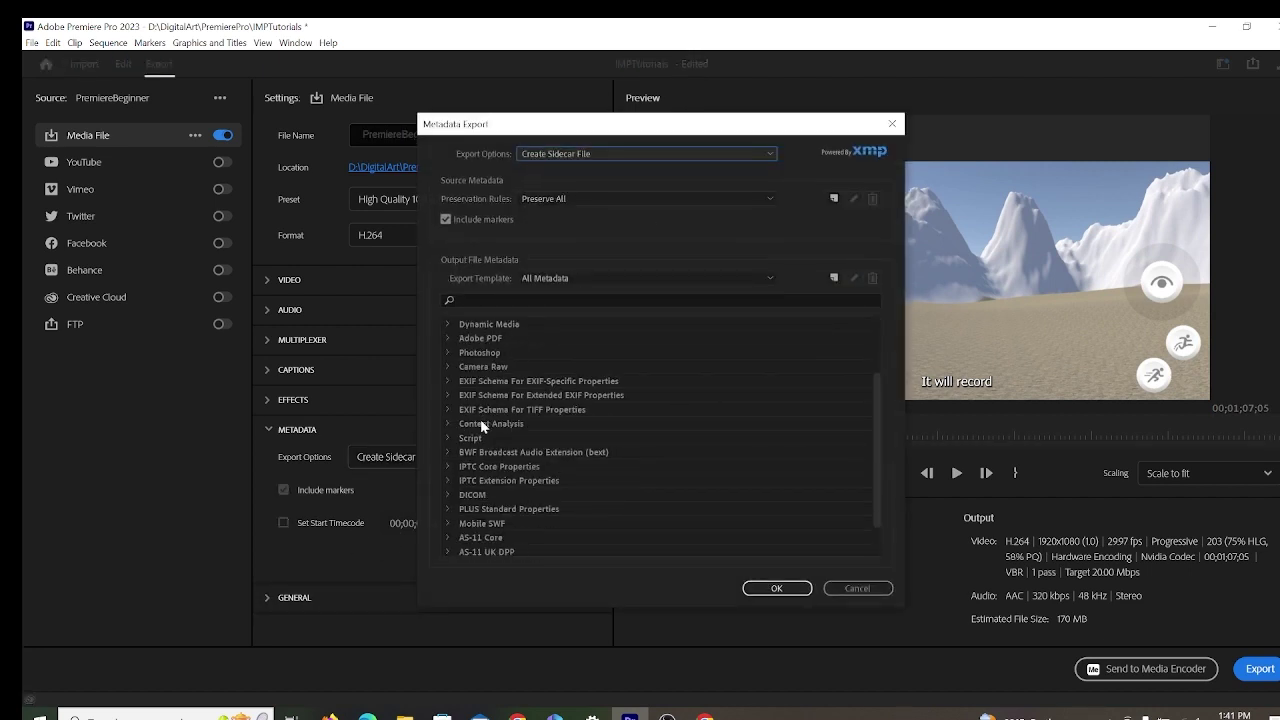
pyautogui.click(451, 338)
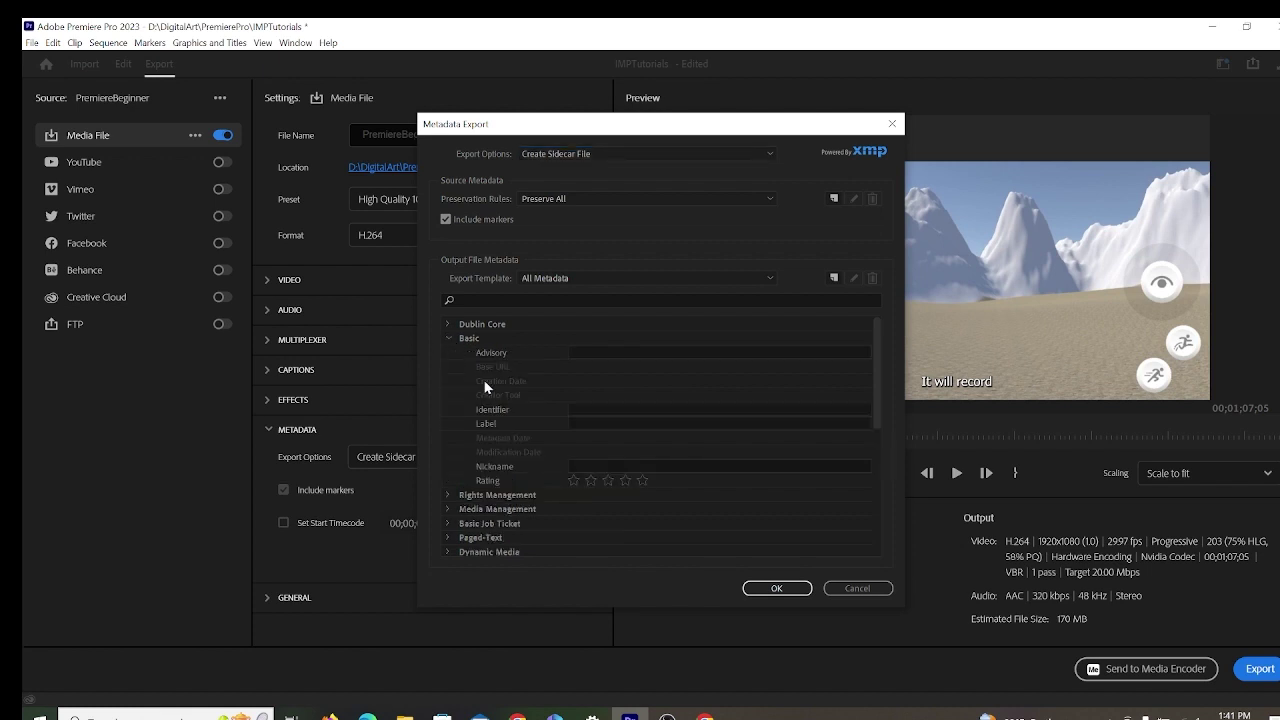
pyautogui.click(448, 495)
pyautogui.scroll(-3, 519, 485)
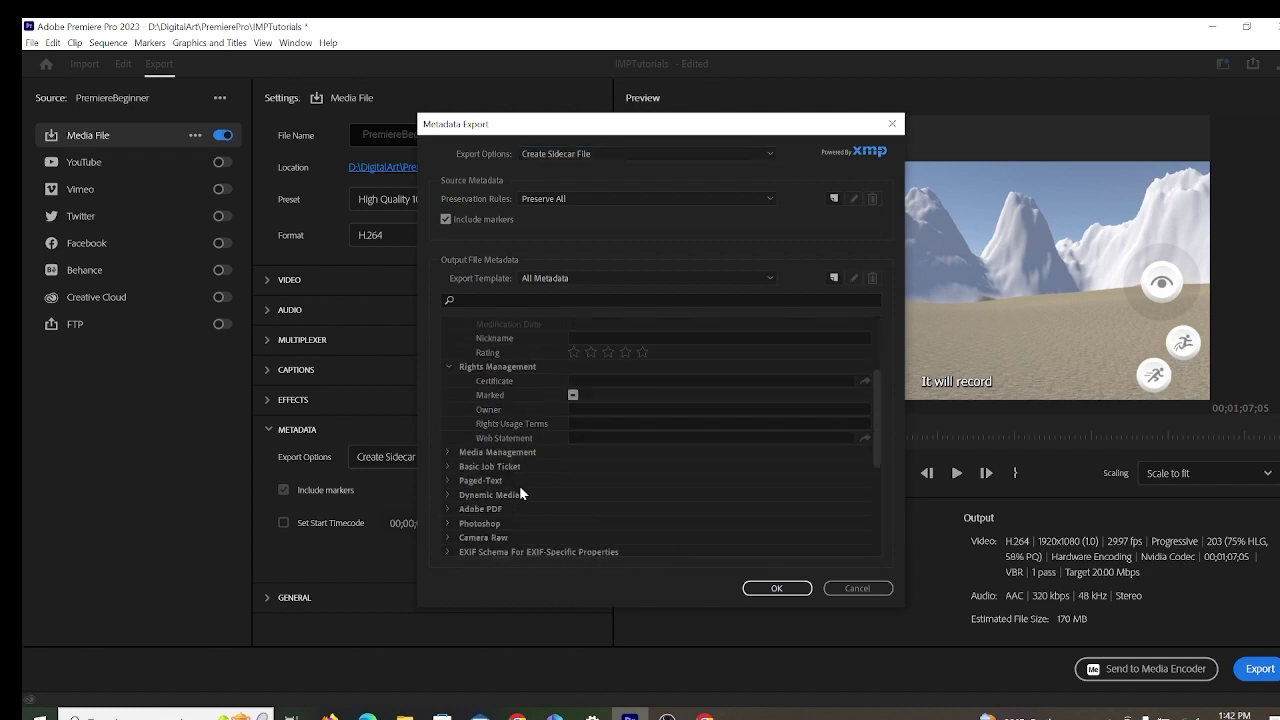
pyautogui.scroll(2, 600, 475)
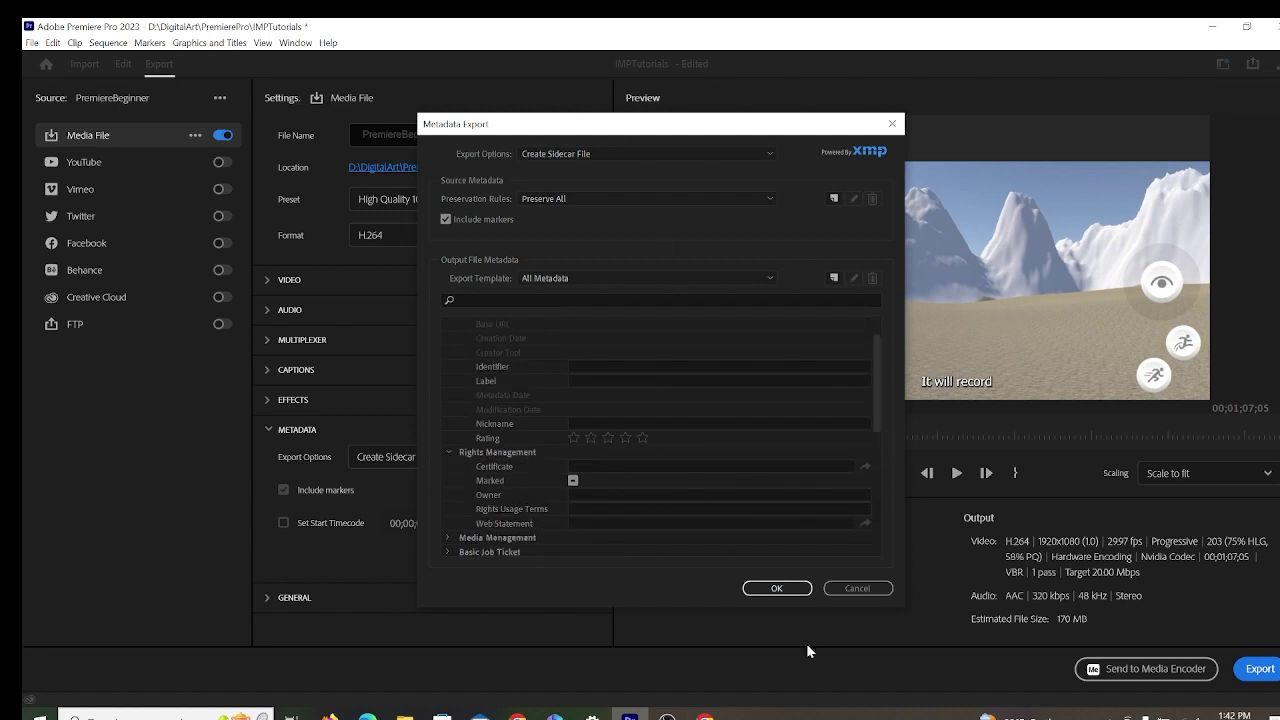
pyautogui.click(858, 590)
pyautogui.click(273, 597)
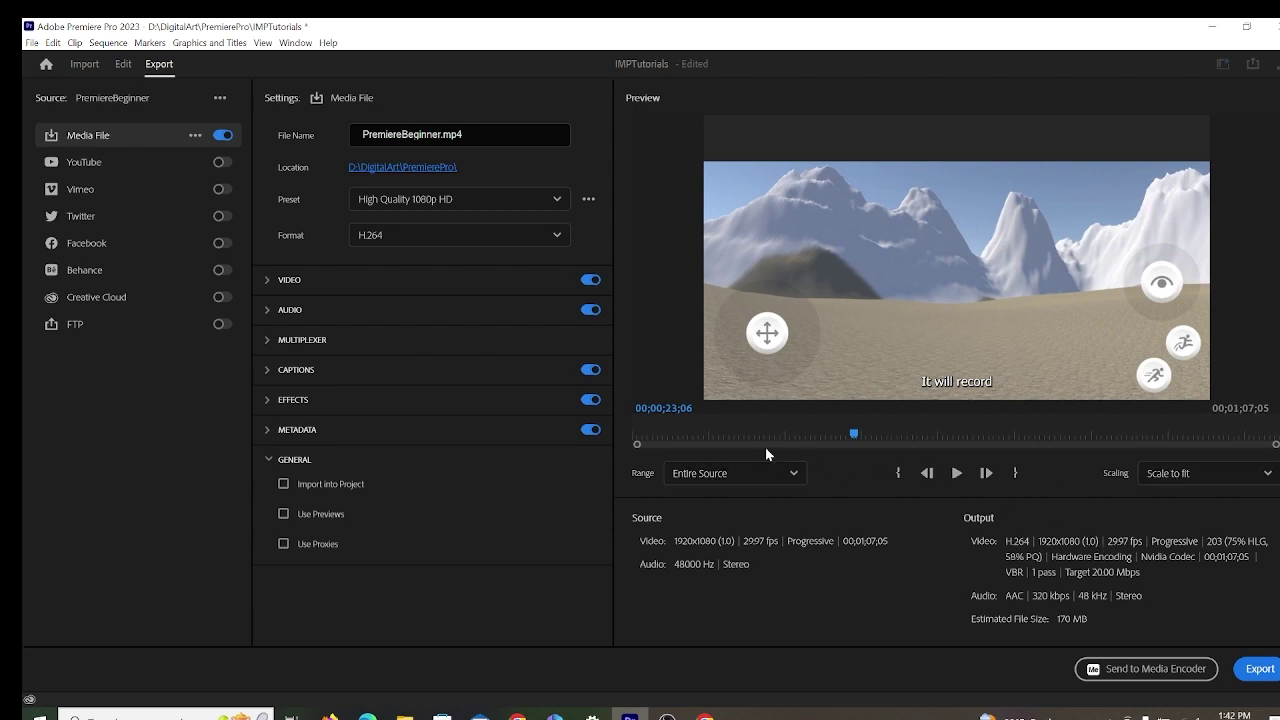
# - Set a custom export range from 00;00;00;00 to 00;00;19;05 and export the sequence as PremiereBeginner.mp4
pyautogui.moveTo(741, 433); pyautogui.dragTo(599, 438)
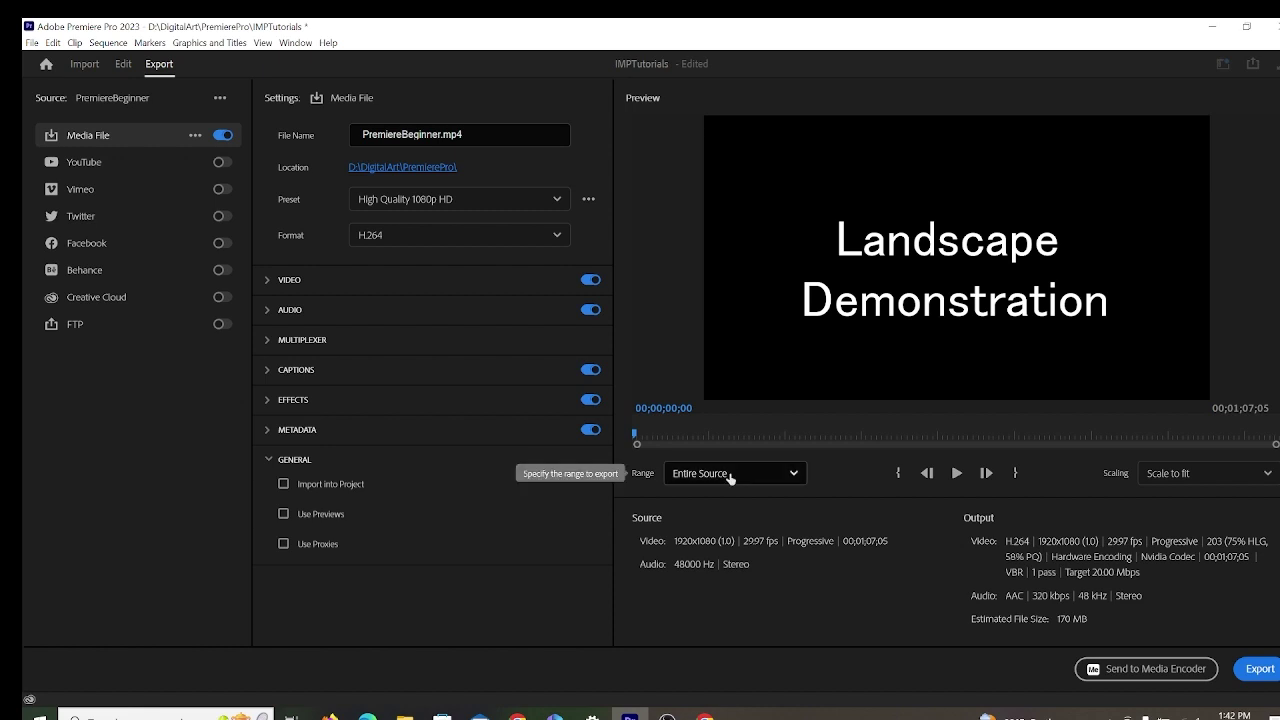
pyautogui.click(898, 473)
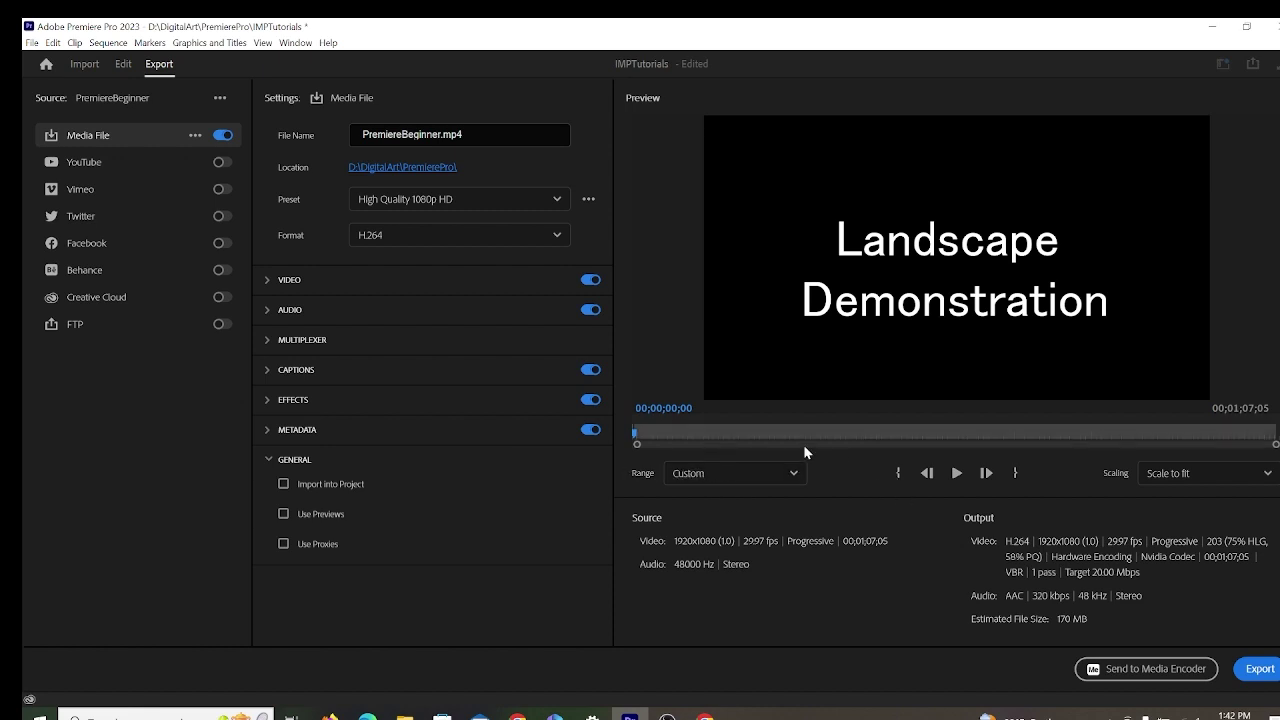
pyautogui.moveTo(788, 431); pyautogui.dragTo(816, 468)
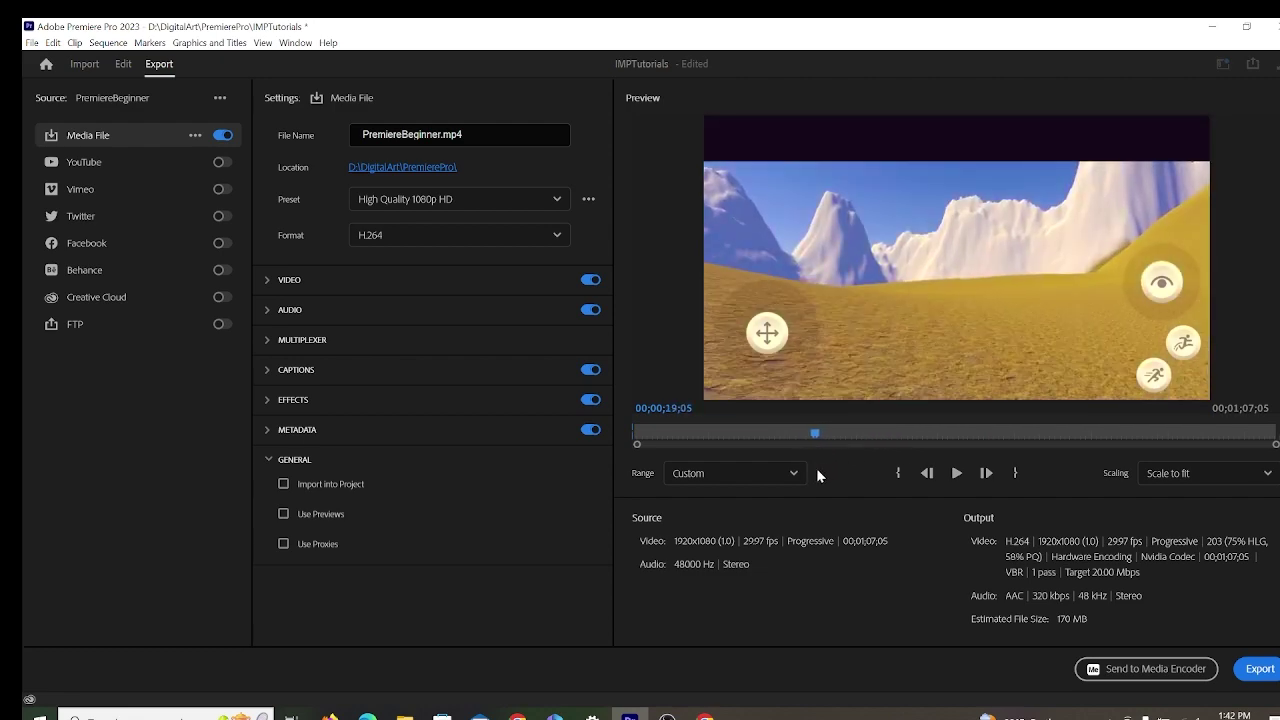
pyautogui.click(1016, 476)
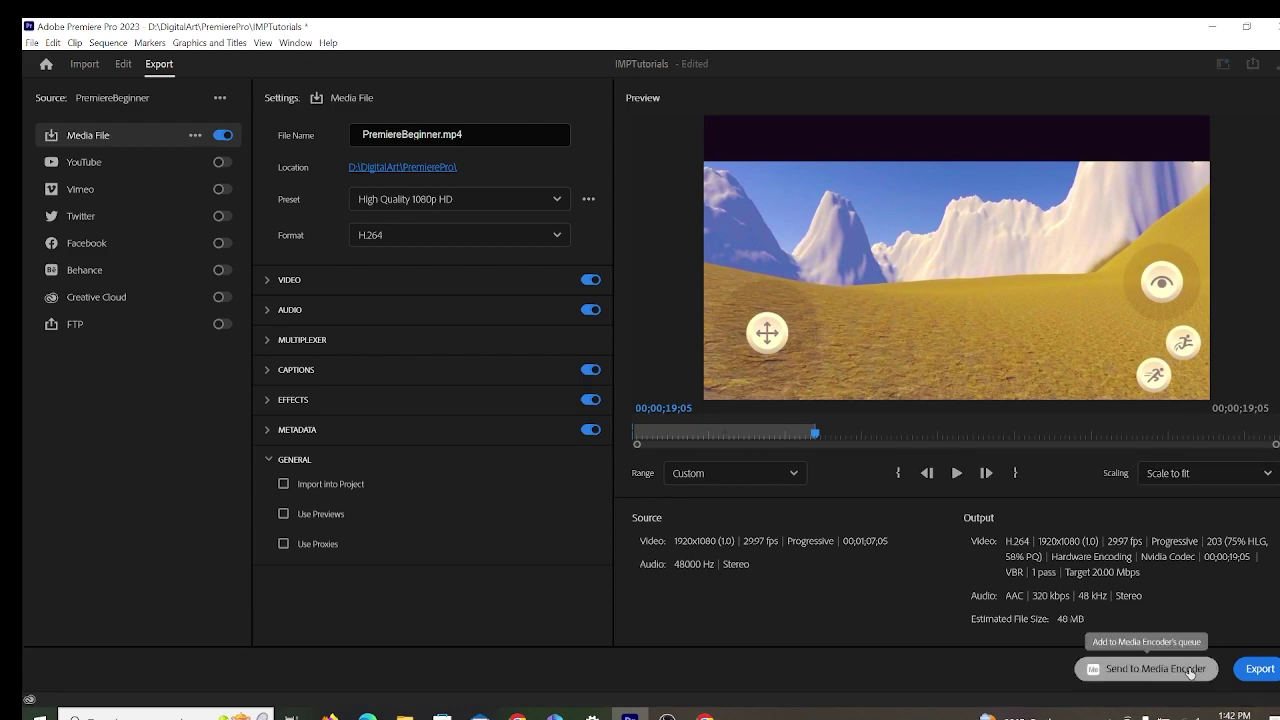
pyautogui.click(1238, 673)
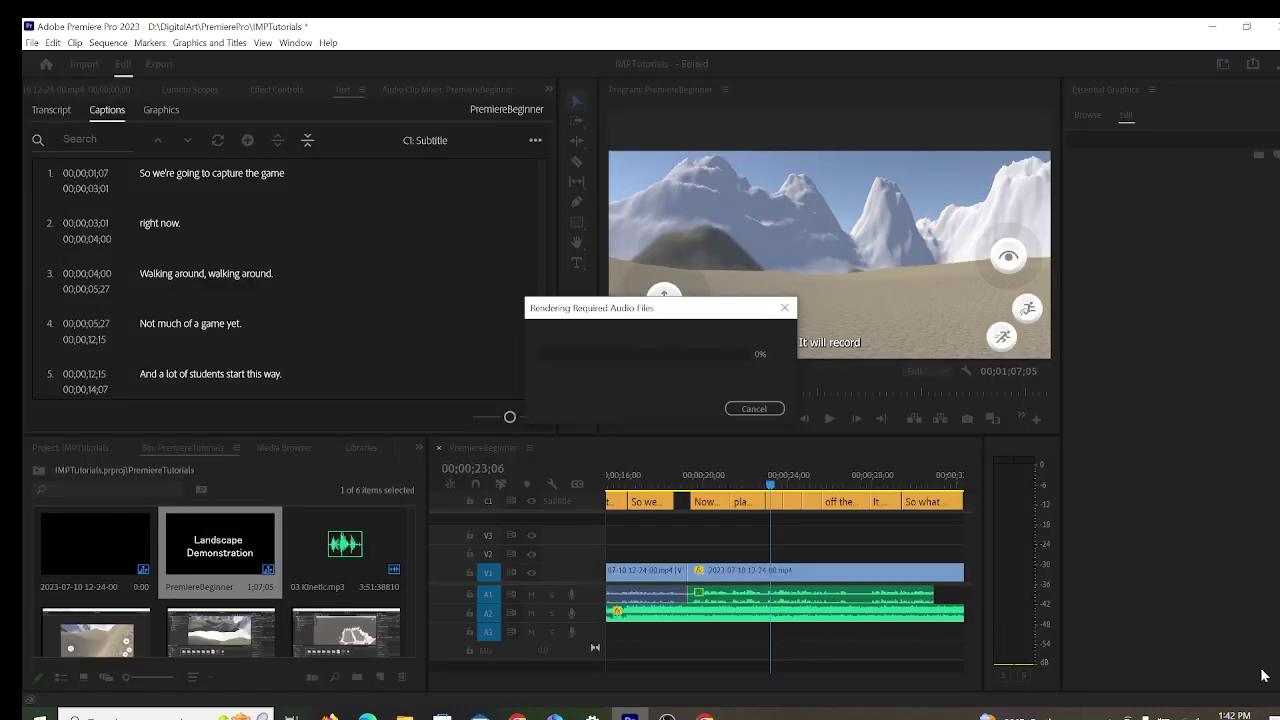